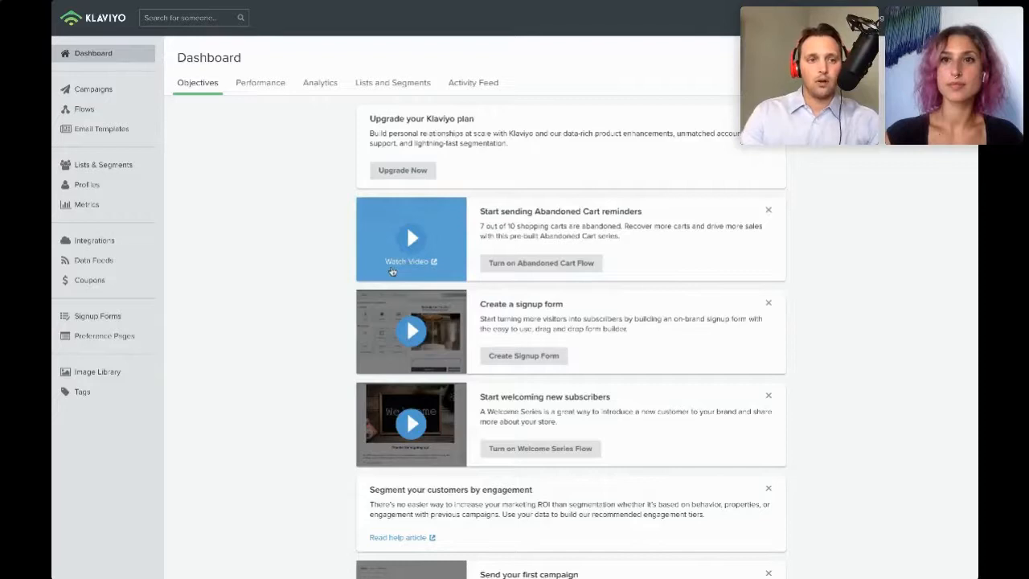
- Browse the dashboard's Objectives overview cards
left_click(89, 54)
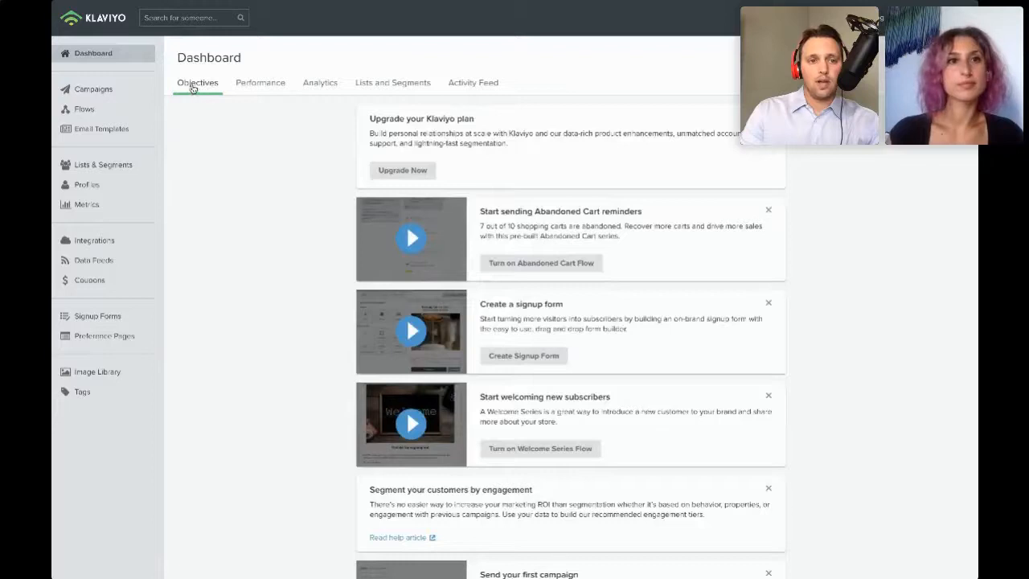
scroll(384, 251, "down", 2)
scroll(383, 251, "down", 2)
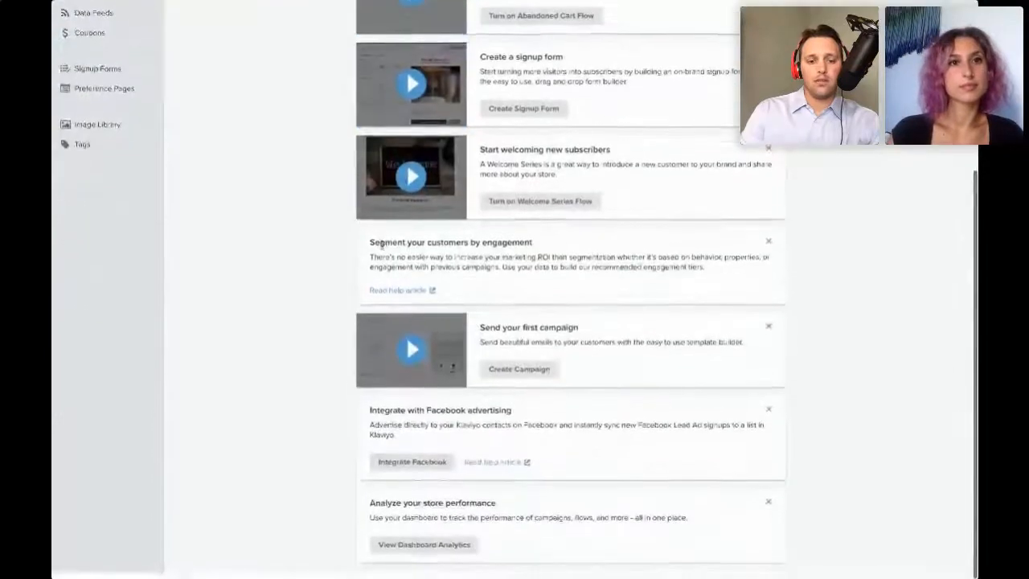
scroll(337, 201, "up", 4)
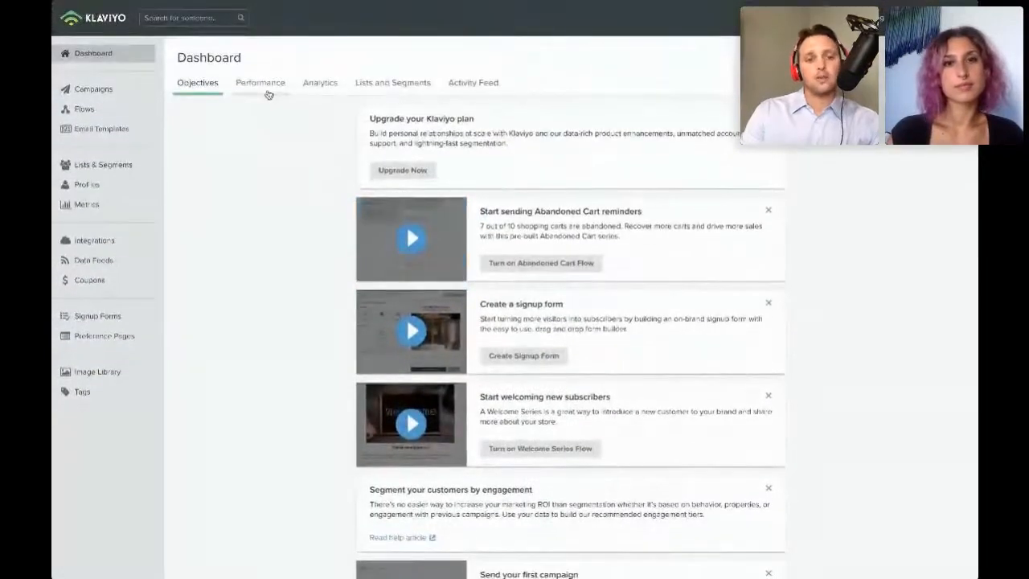
- Open the dashboard's Performance view and switch its date range to the last 7 days
left_click(268, 94)
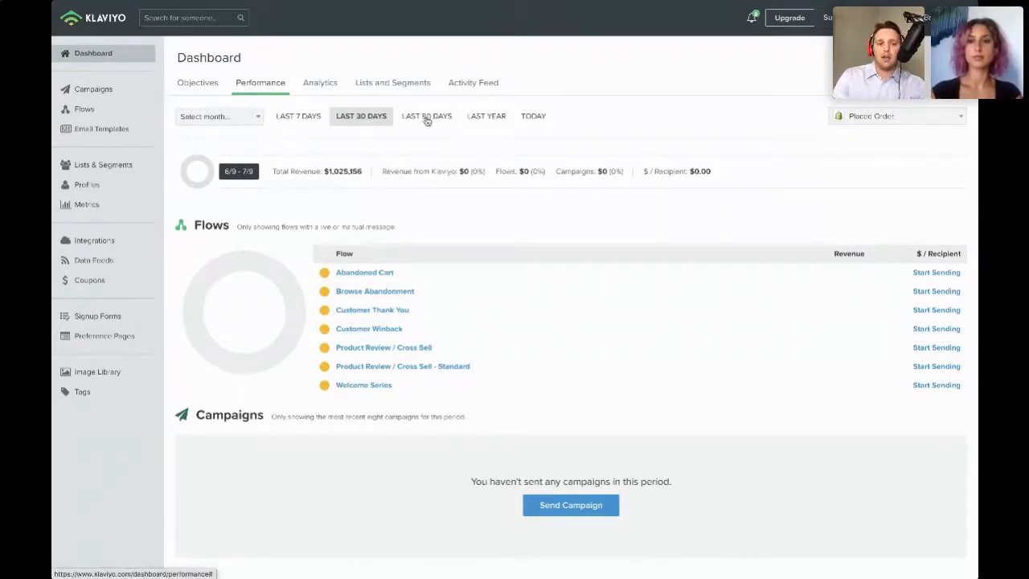
left_click(295, 119)
left_click(361, 118)
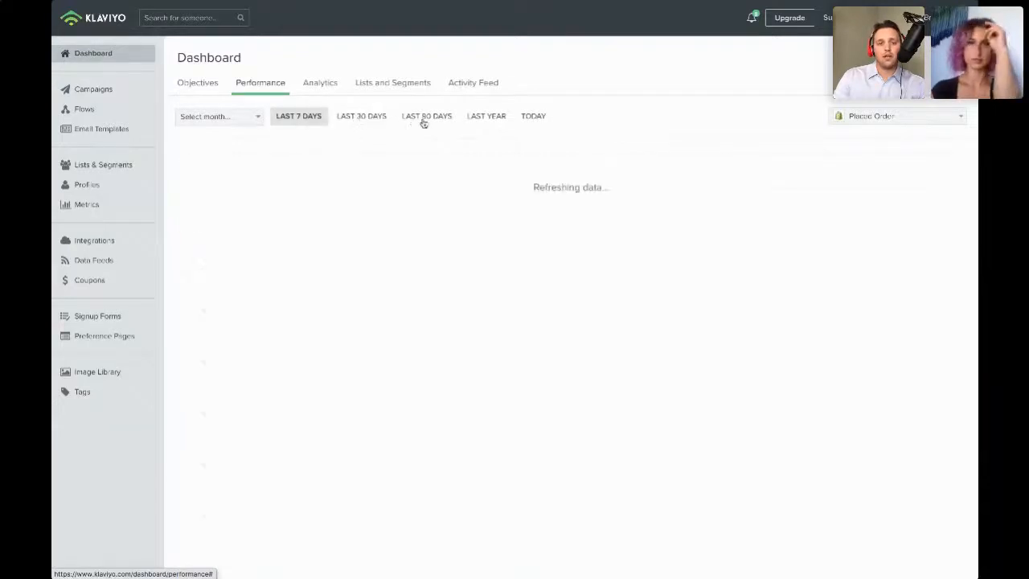
- Open the dashboard's Analytics view and dismiss the welcome dialog
left_click(328, 86)
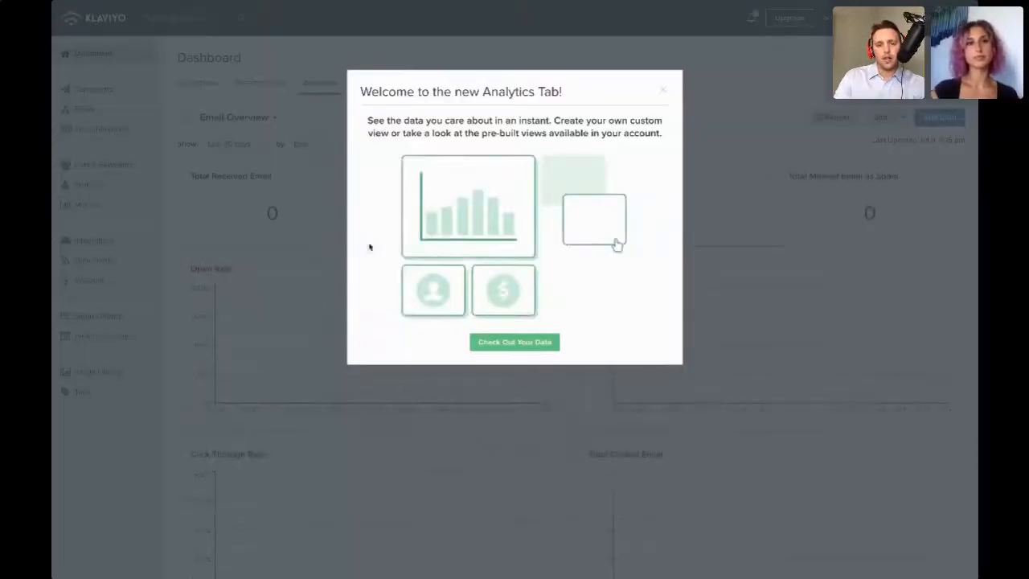
left_click(538, 342)
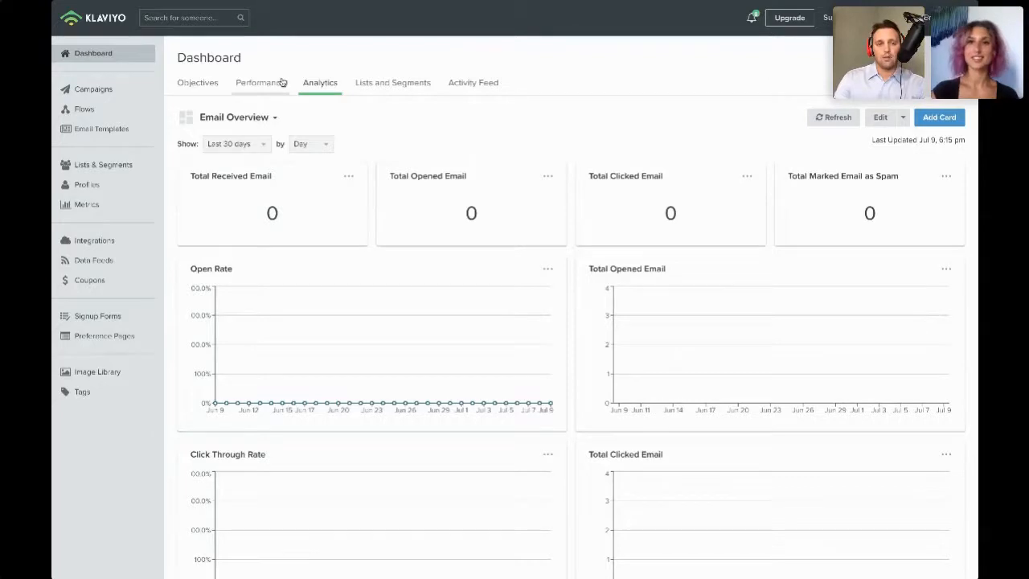
- Open the Campaigns page and enlarge the browser zoom to about 175%
left_click(105, 88)
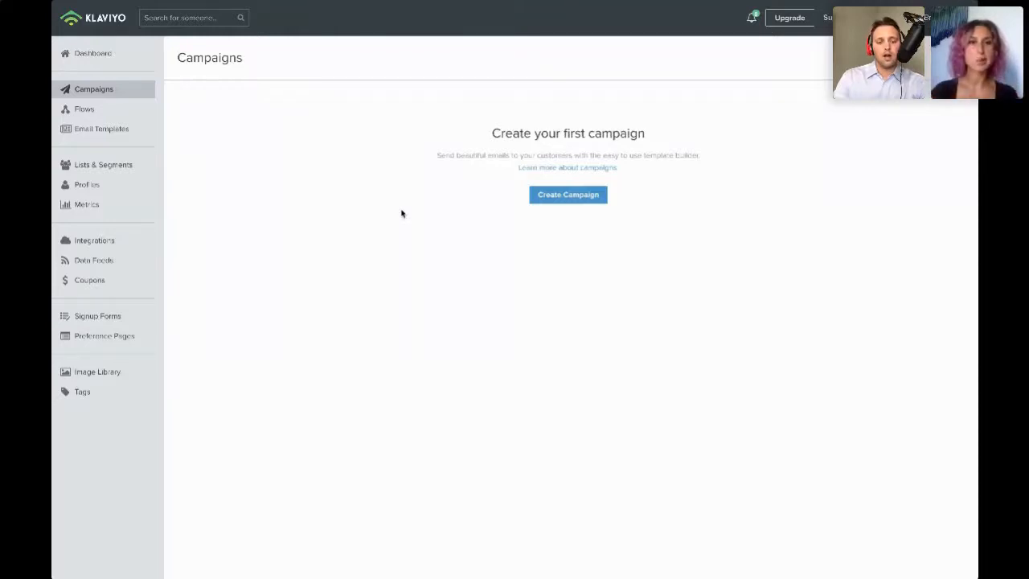
key("ctrl+plus")
key("ctrl+plus")
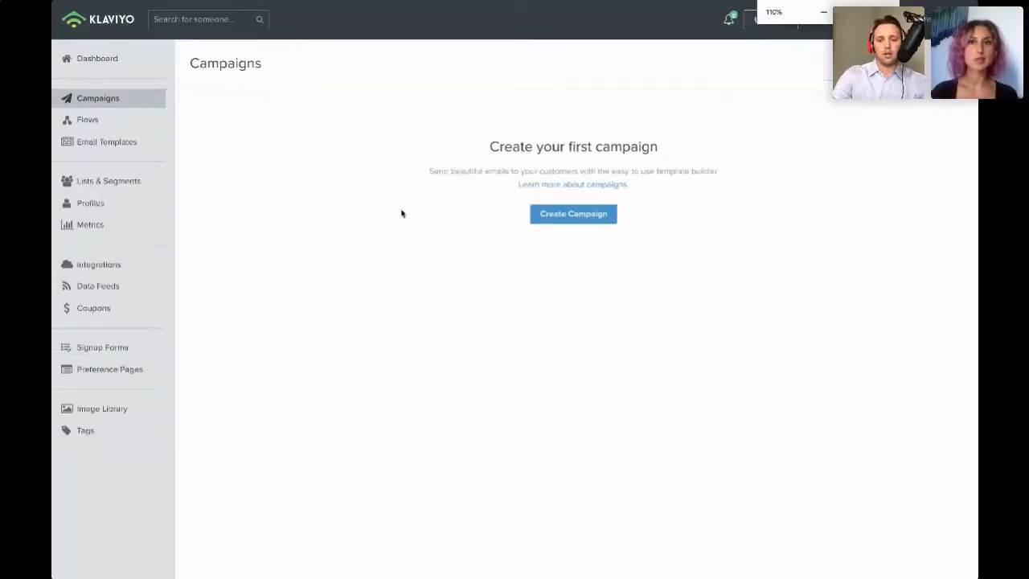
key("ctrl+plus")
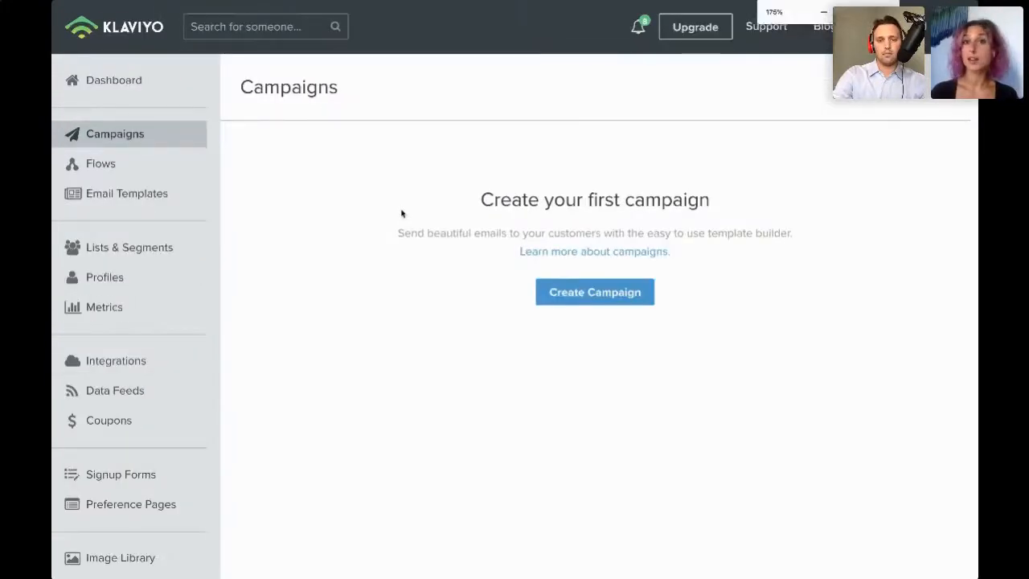
key("ctrl+plus")
key("ctrl+plus")
key("ctrl+plus")
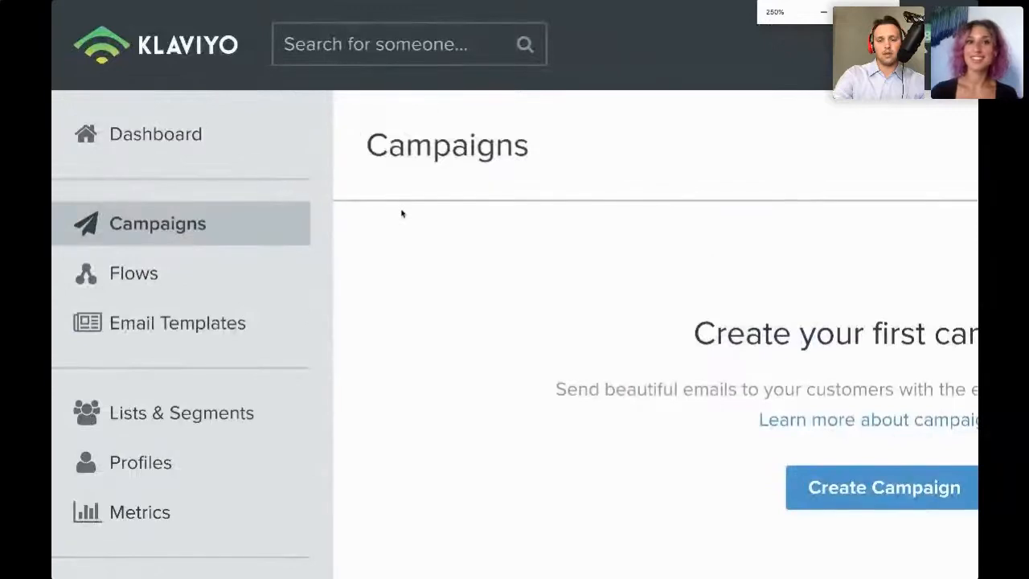
key("ctrl+plus")
scroll(401, 213, "down", 4)
scroll(402, 213, "right", 5)
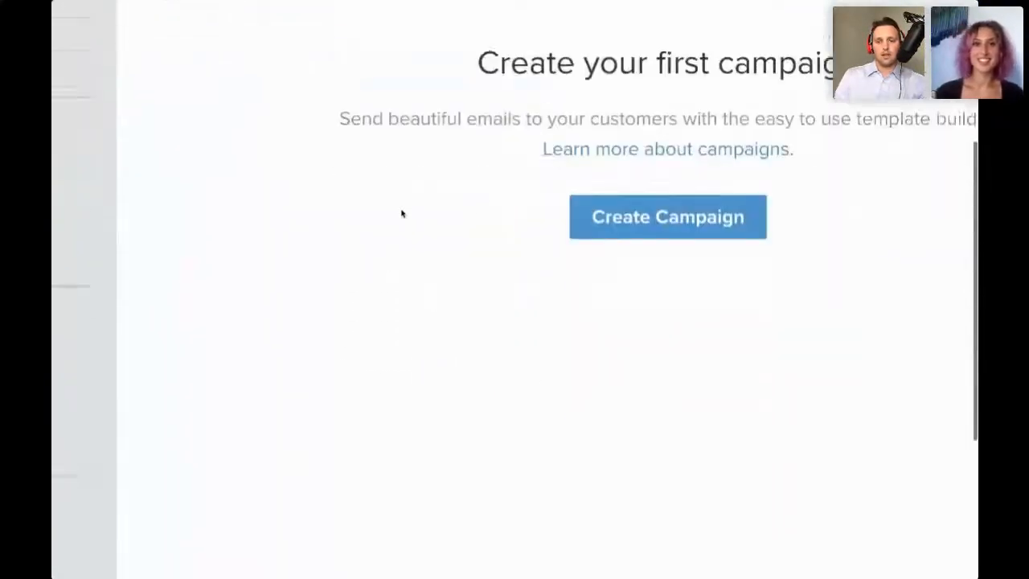
scroll(402, 213, "up", 3)
scroll(402, 213, "up", 2)
scroll(401, 213, "left", 4)
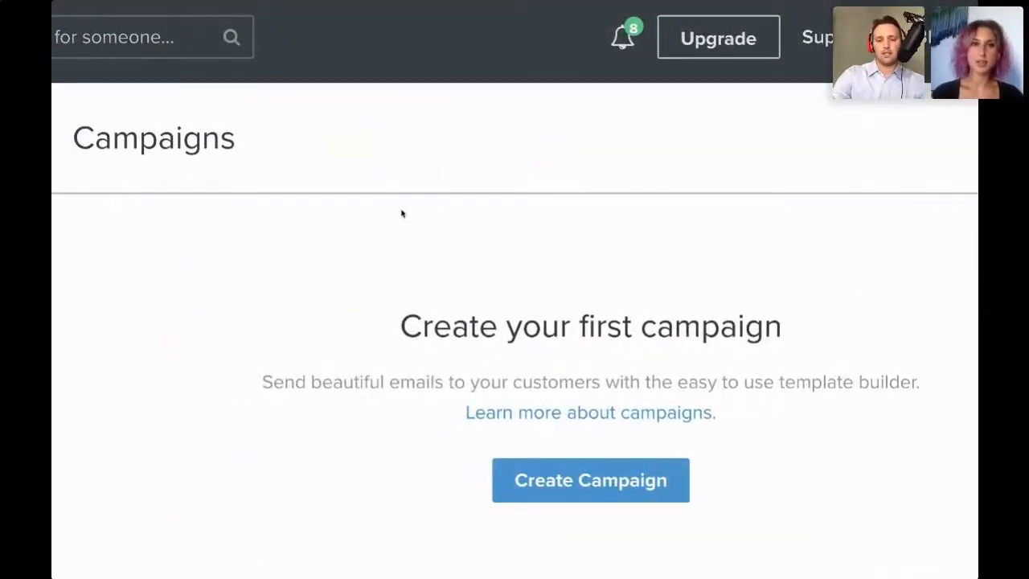
key("ctrl+minus")
key("ctrl+minus")
scroll(402, 213, "down", 3)
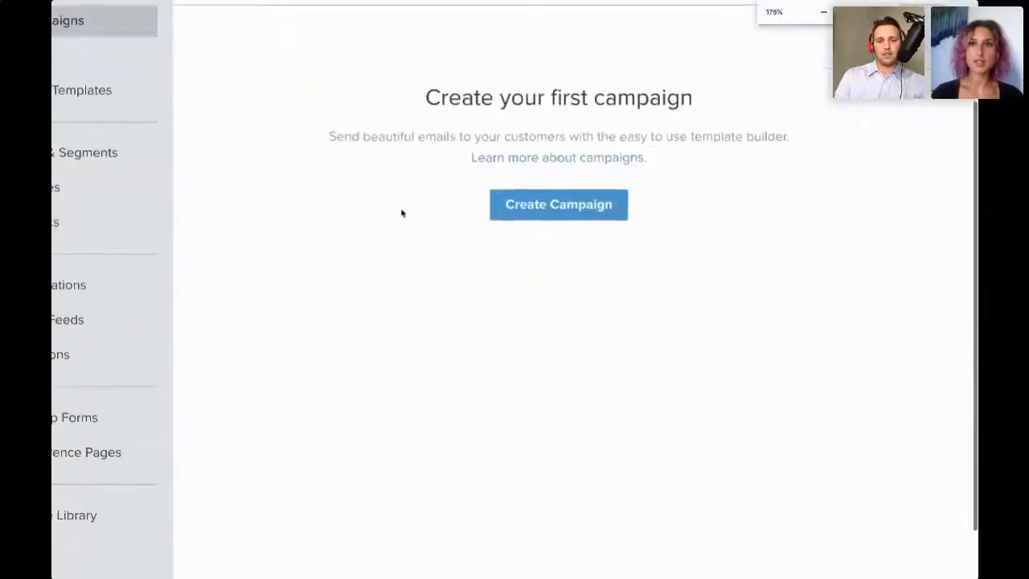
scroll(402, 213, "left", 2)
scroll(402, 213, "up", 3)
scroll(402, 212, "right", 2)
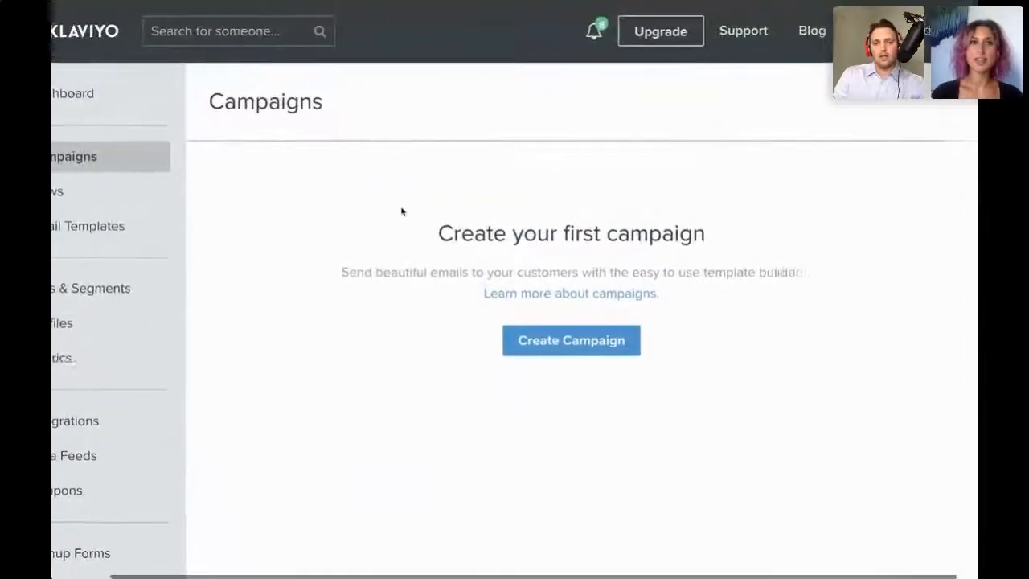
scroll(402, 211, "right", 1)
scroll(401, 211, "down", 1)
scroll(402, 211, "left", 2)
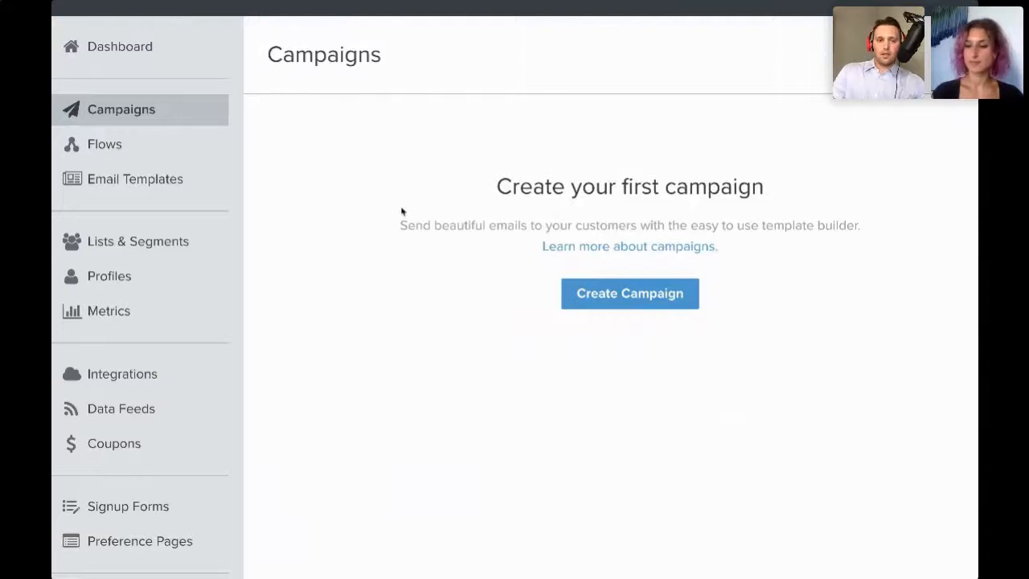
scroll(402, 212, "left", 1)
scroll(402, 212, "up", 2)
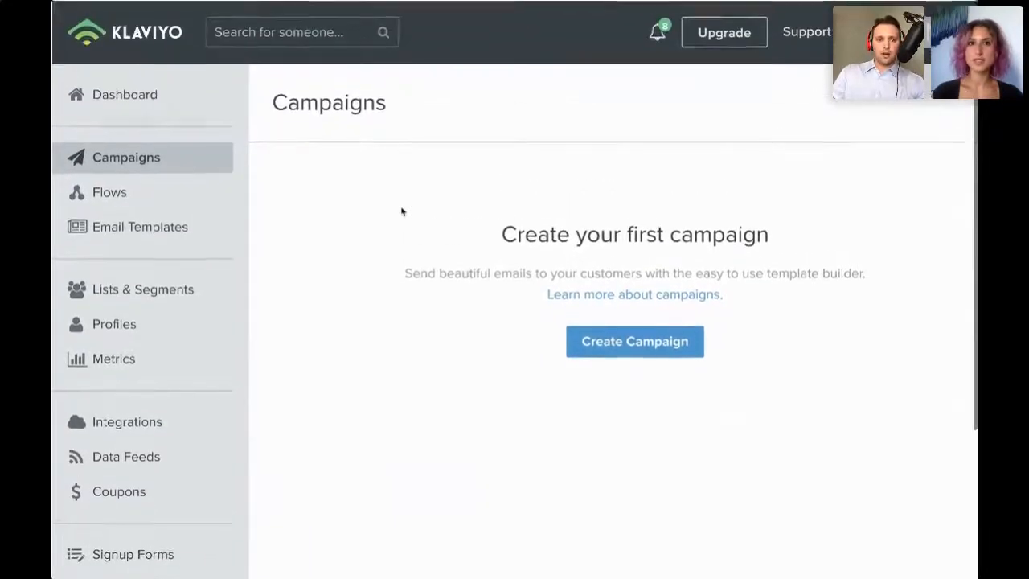
- Create a new campaign named test1 tagged Ideas & Inspiration
left_click(657, 330)
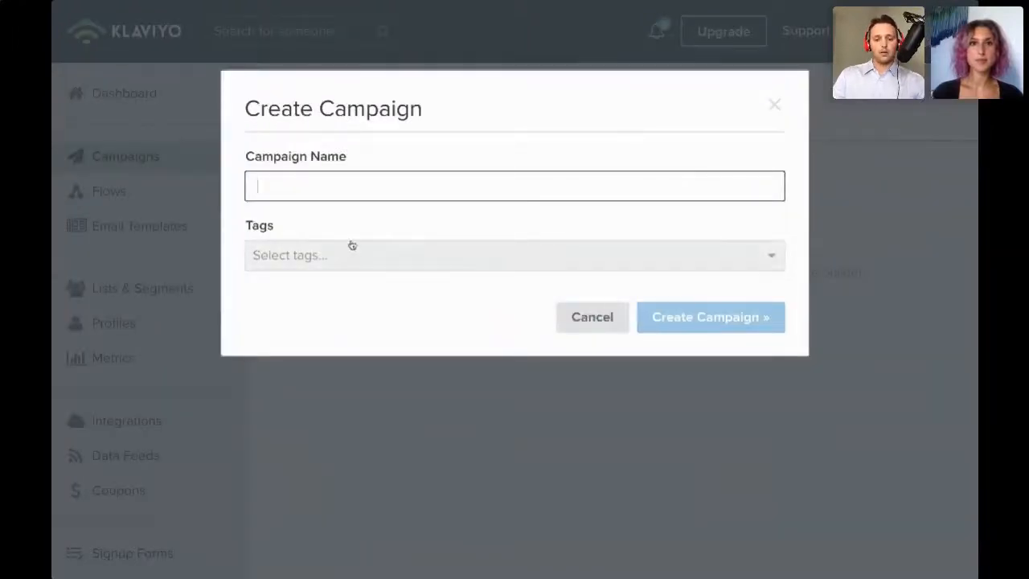
type("We")
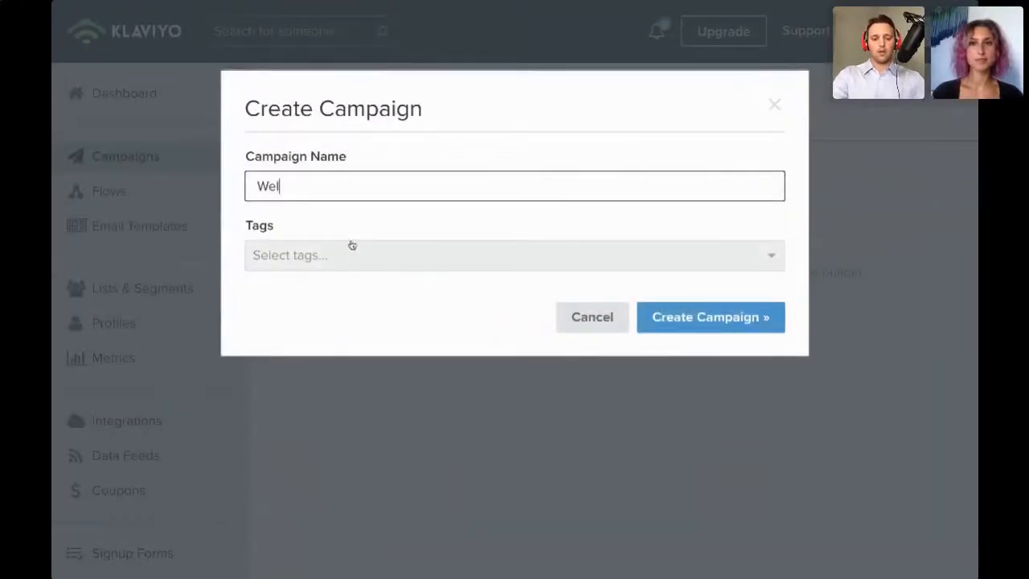
key("BackSpace")
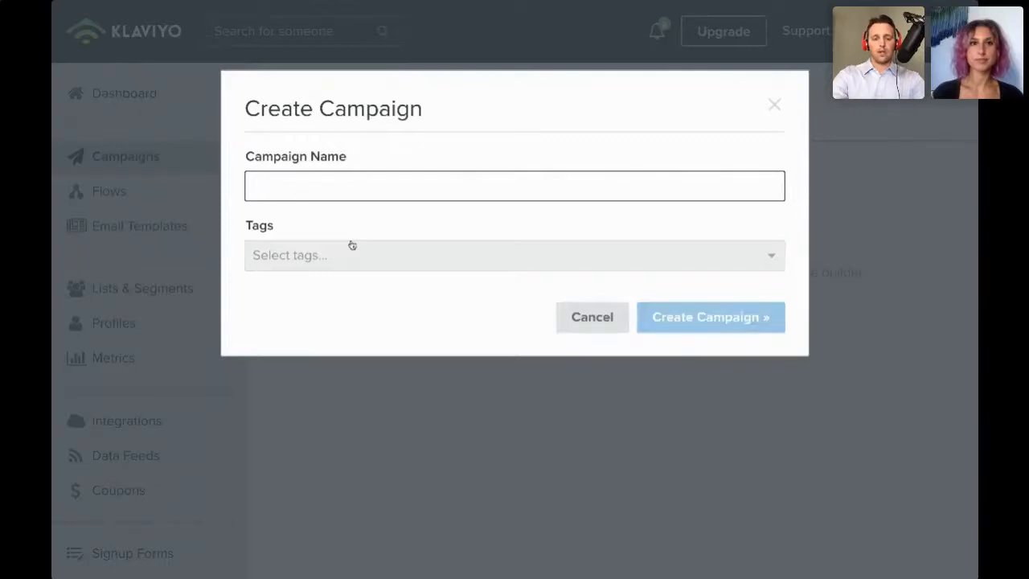
type("test1")
left_click(296, 253)
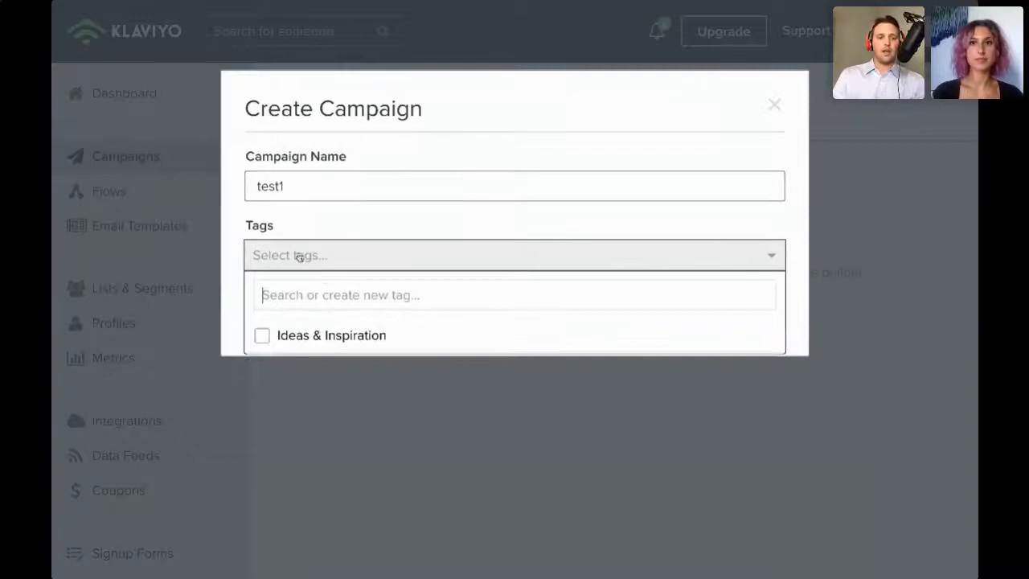
left_click(343, 323)
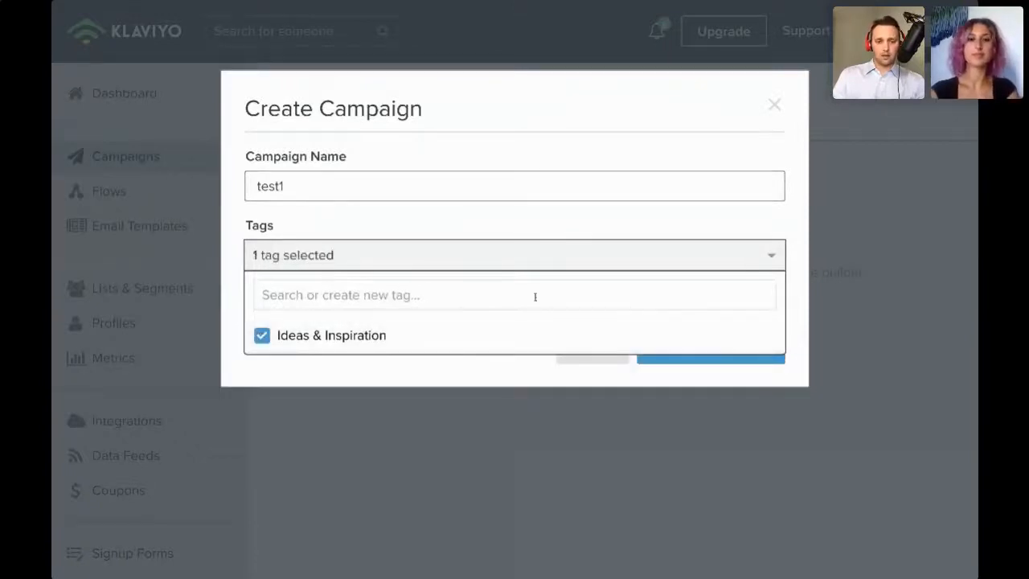
left_click(498, 370)
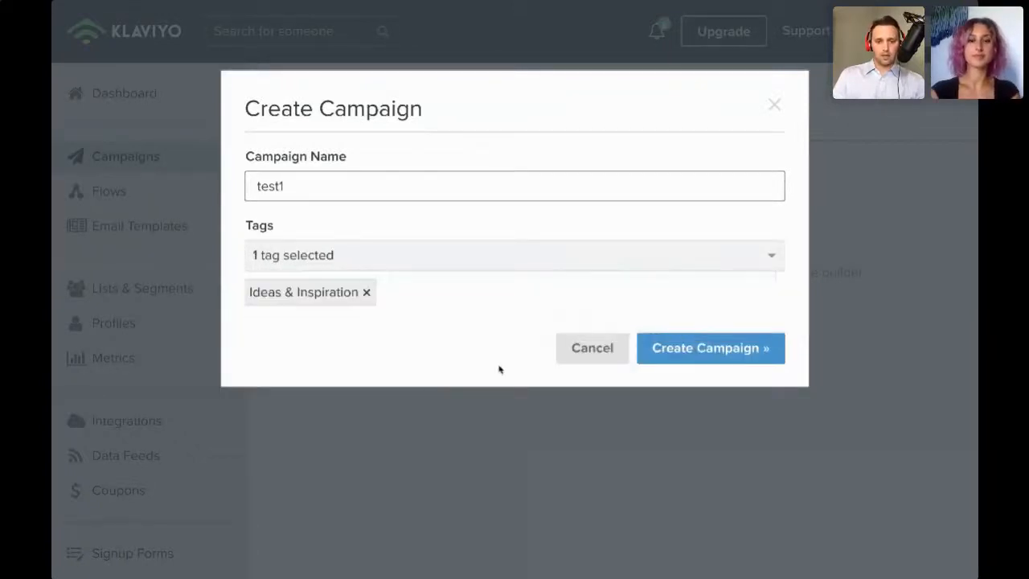
left_click(711, 350)
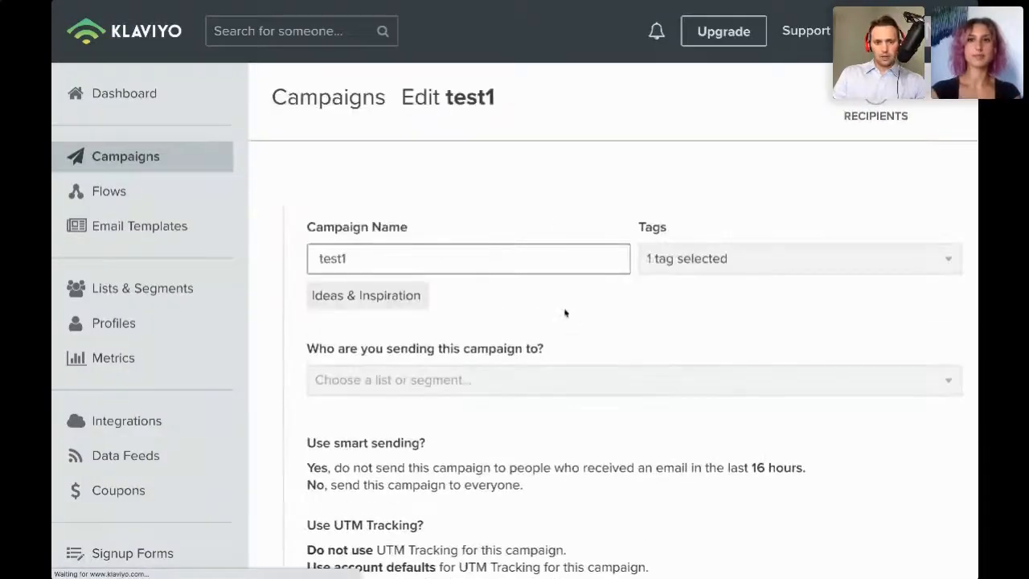
- Send the campaign to the Newsletter list and save, continuing to the content stage
left_click(579, 378)
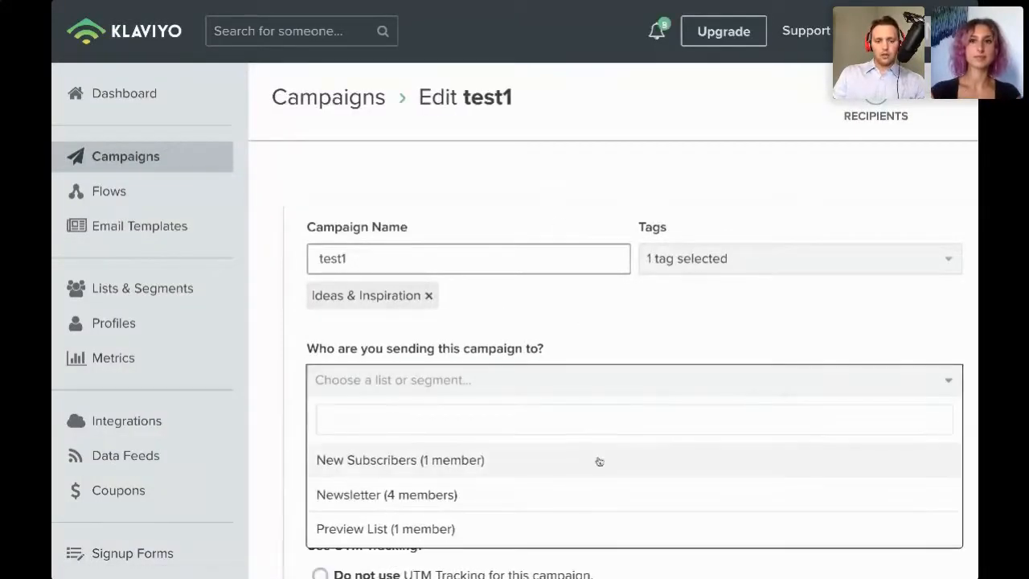
left_click(587, 481)
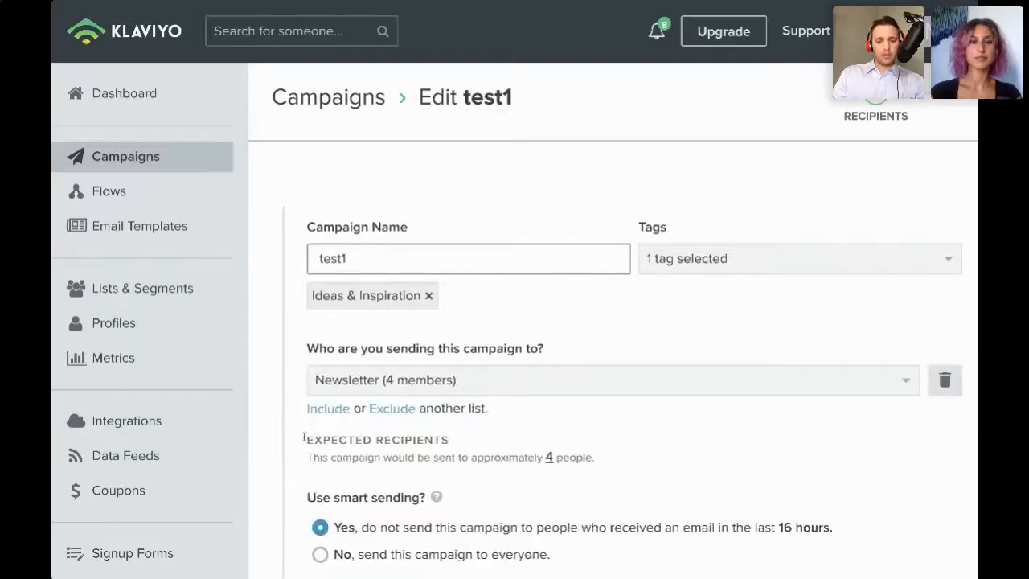
scroll(555, 440, "down", 3)
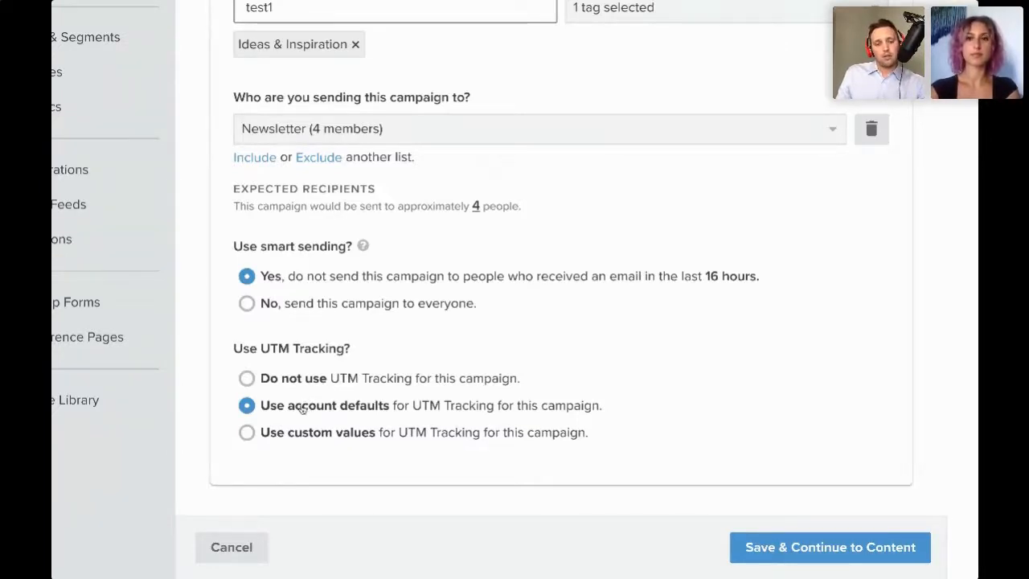
left_click(802, 553)
- Examine the email type options for the campaign content
scroll(803, 554, "right", 1)
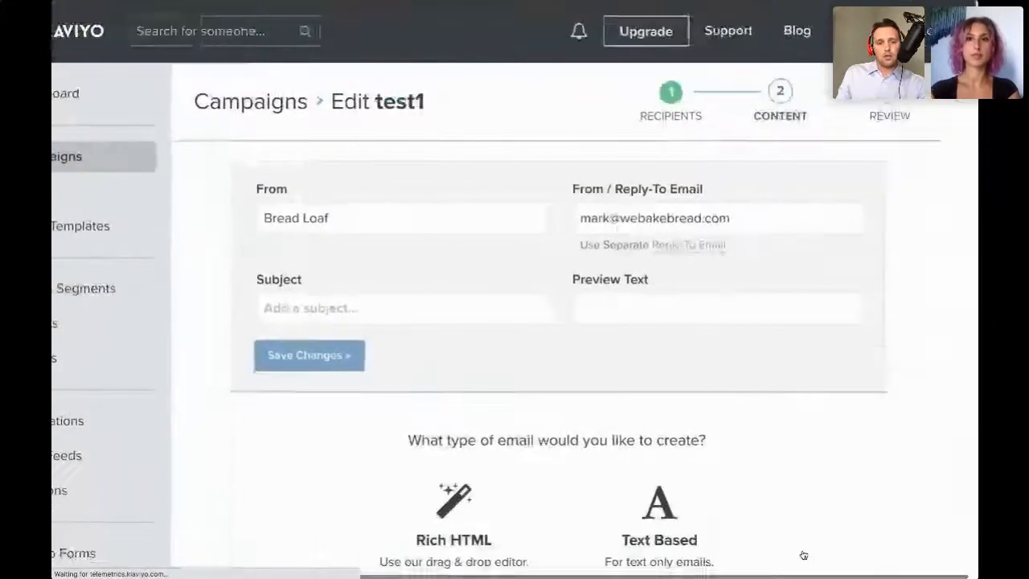
scroll(803, 555, "down", 2)
scroll(803, 555, "down", 4)
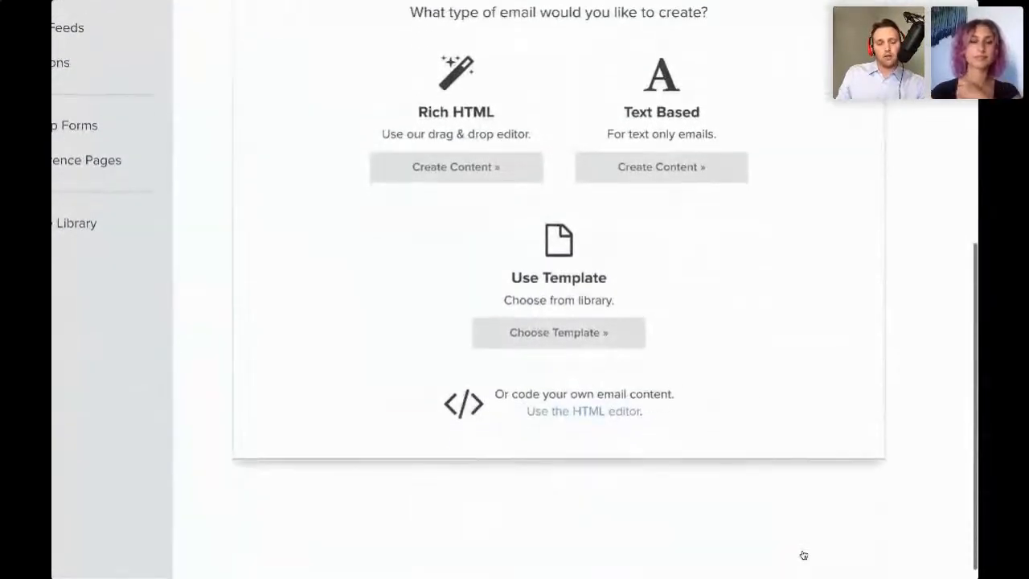
scroll(803, 555, "up", 6)
scroll(803, 554, "down", 6)
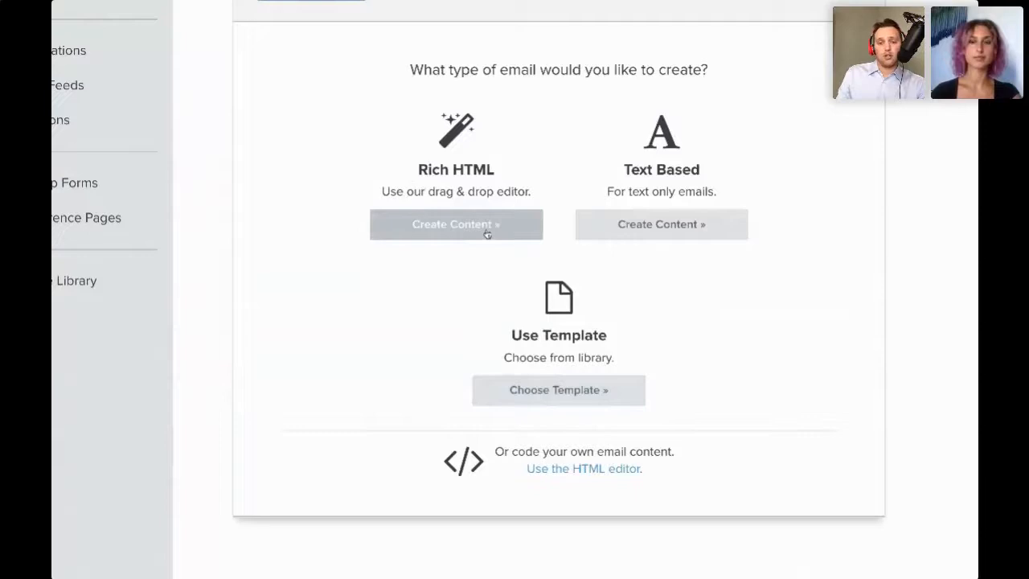
scroll(700, 221, "down", 1)
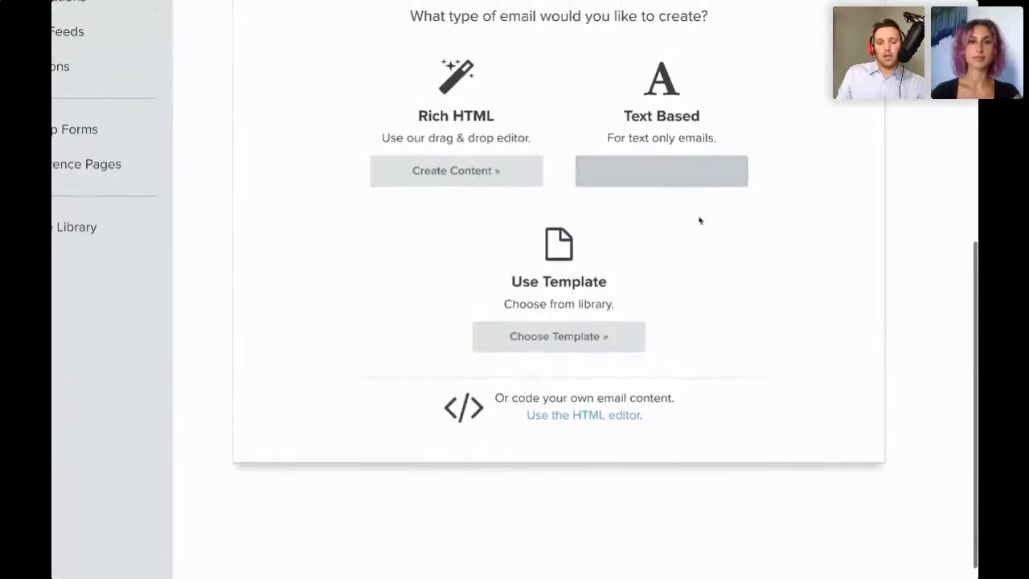
scroll(700, 220, "up", 5)
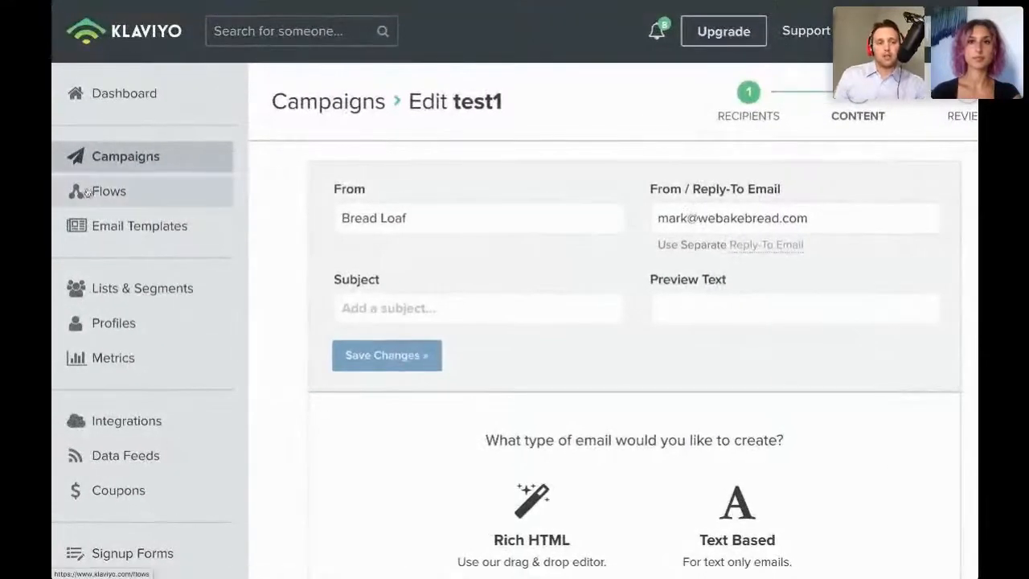
- Start creating a new flow and filter the flow templates to the Subscriber Welcome type
left_click(99, 198)
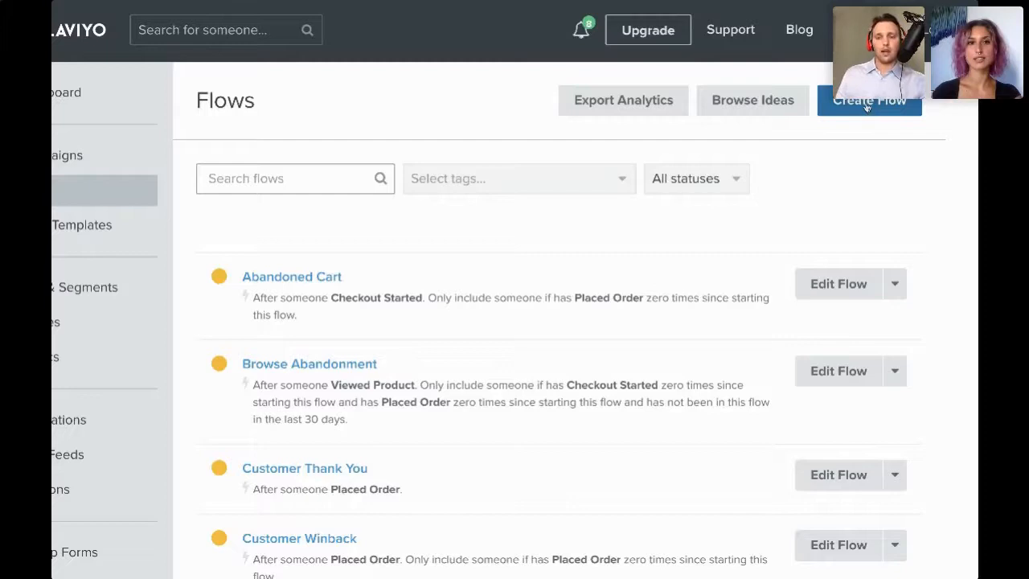
left_click(866, 107)
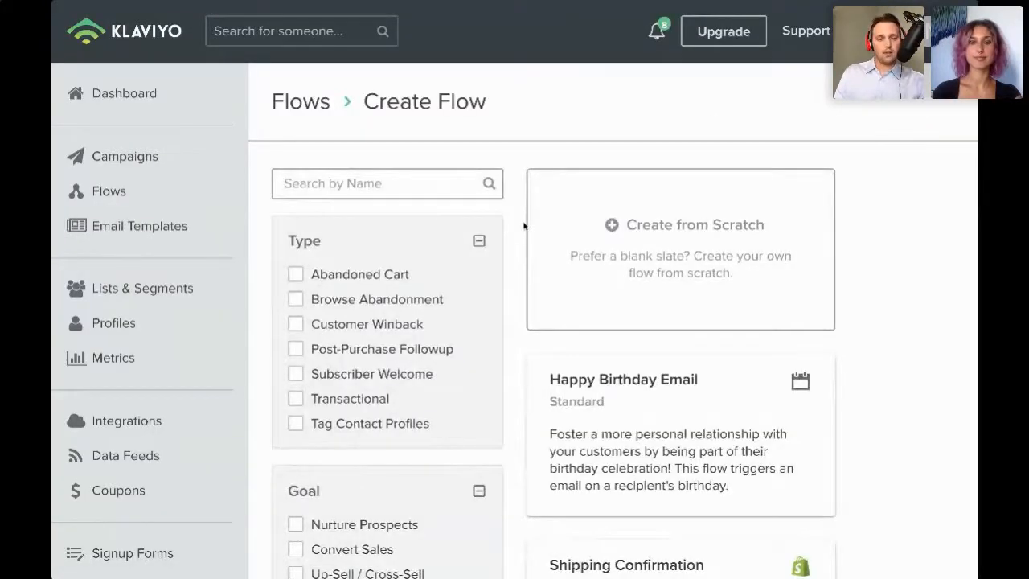
left_click(296, 375)
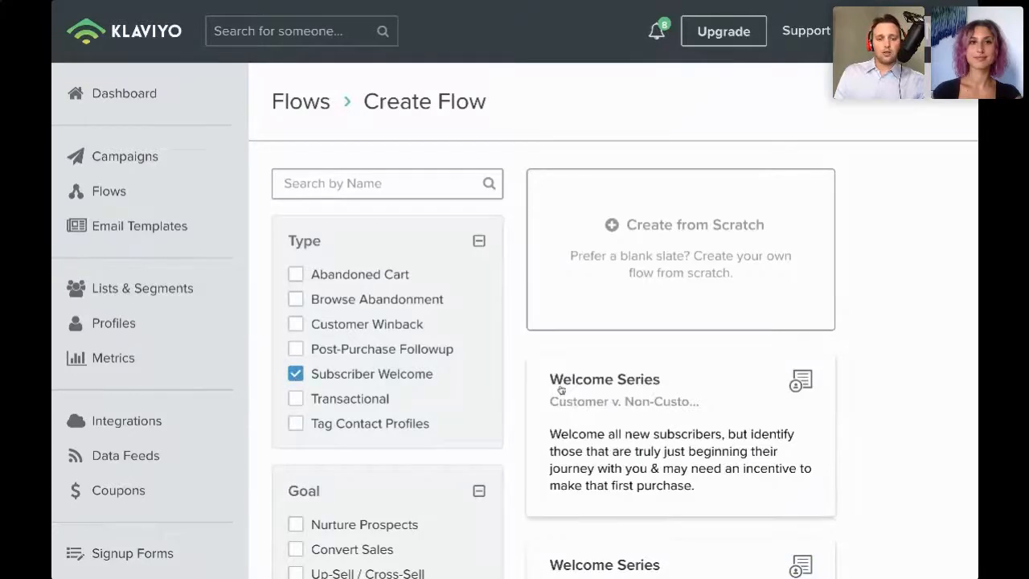
- Create a flow from the Welcome Series – Customer v. Non-Customer template with its default name and Newsletter trigger
scroll(561, 389, "down", 3)
scroll(561, 390, "up", 1)
left_click(587, 323)
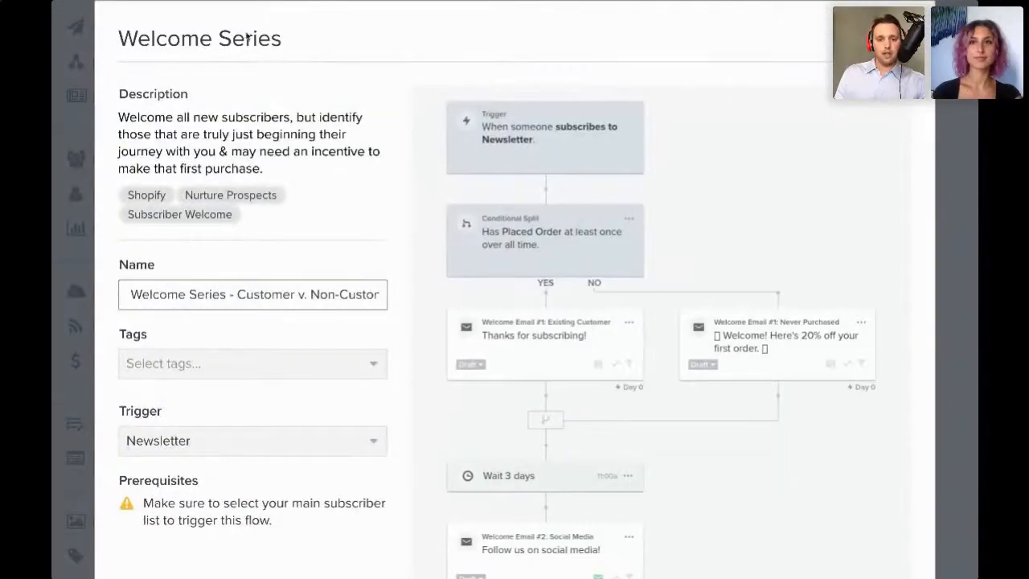
left_click(288, 366)
left_click(370, 344)
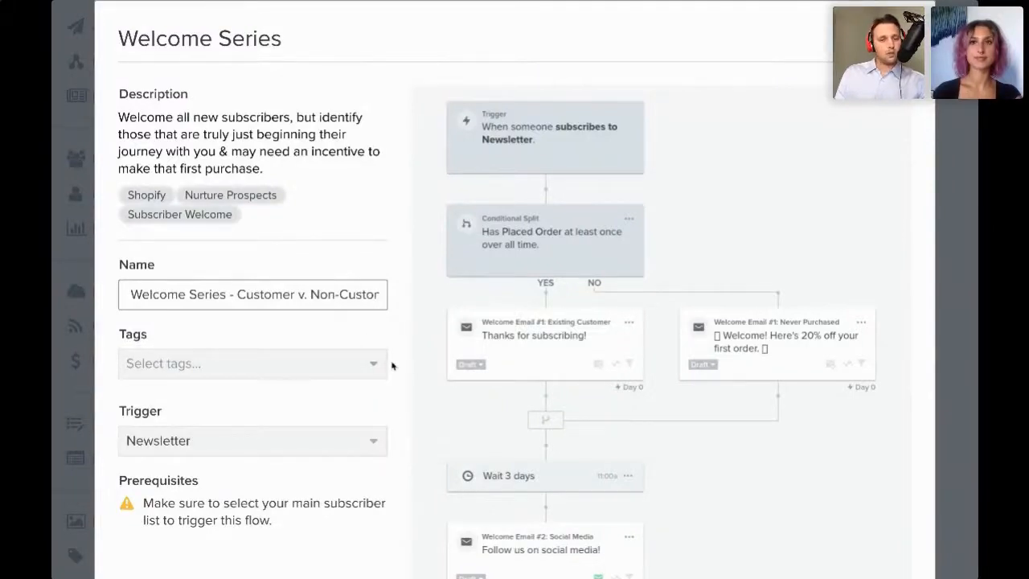
scroll(472, 412, "down", 3)
scroll(475, 411, "up", 2)
scroll(499, 402, "down", 2)
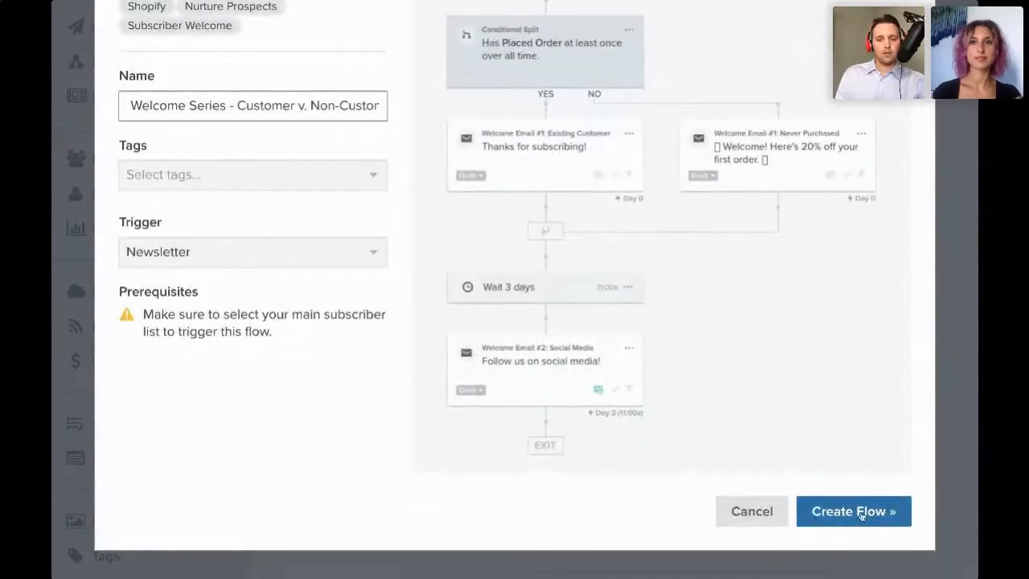
scroll(682, 231, "up", 2)
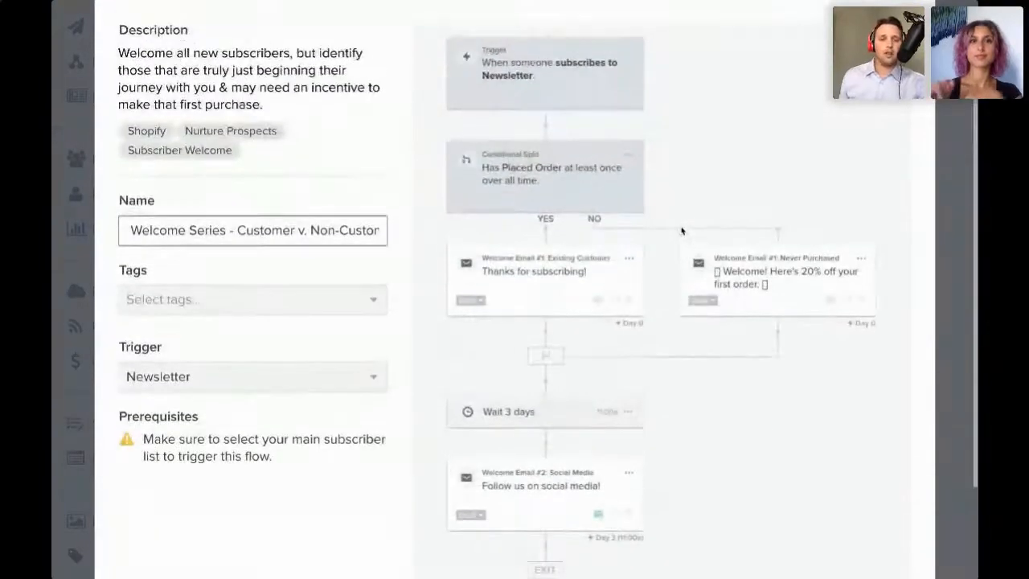
scroll(680, 230, "up", 1)
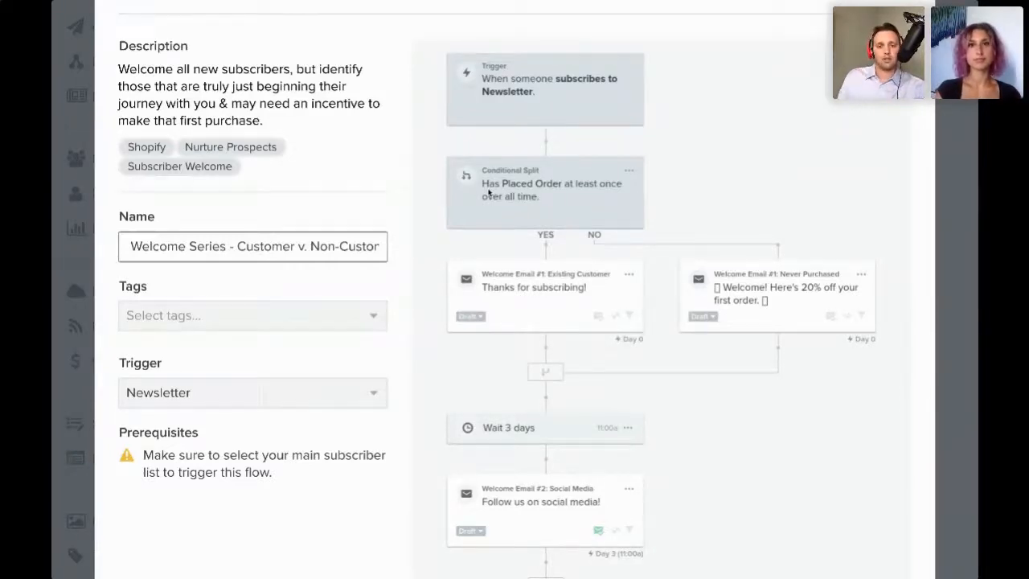
scroll(488, 193, "down", 3)
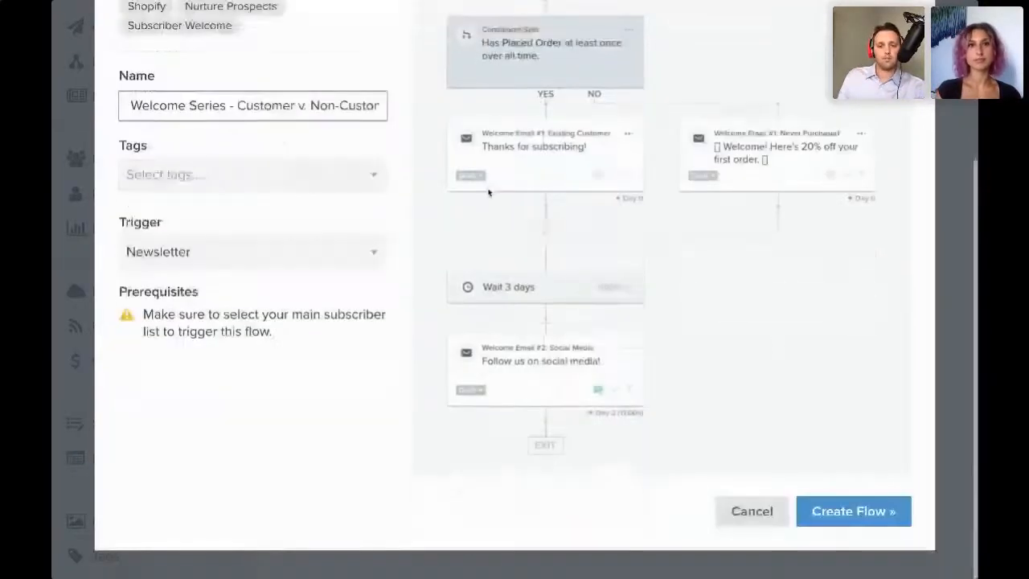
left_click(849, 522)
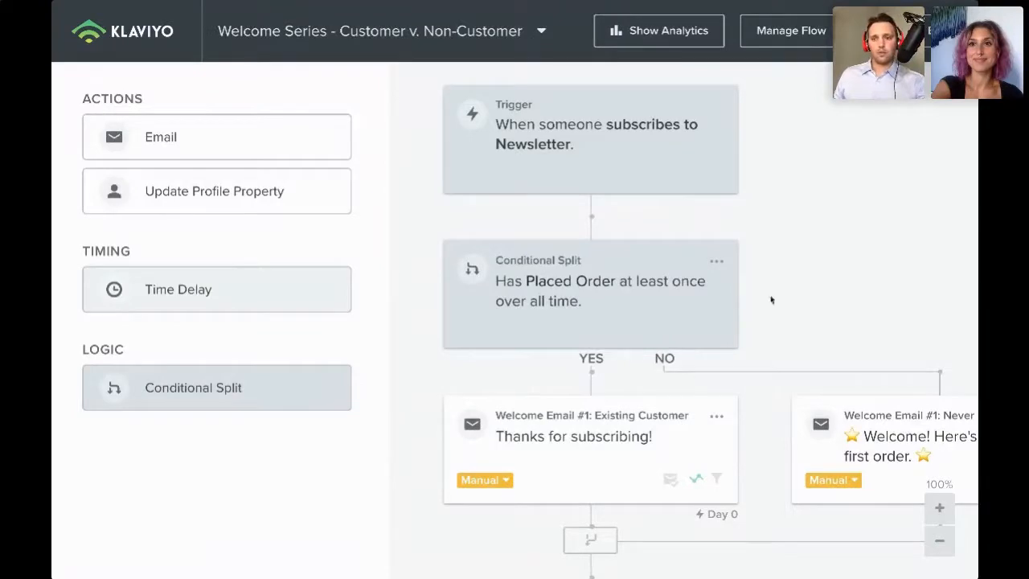
- Return to the flows list, start another new flow and filter the templates to the Abandoned Cart type
left_click(122, 32)
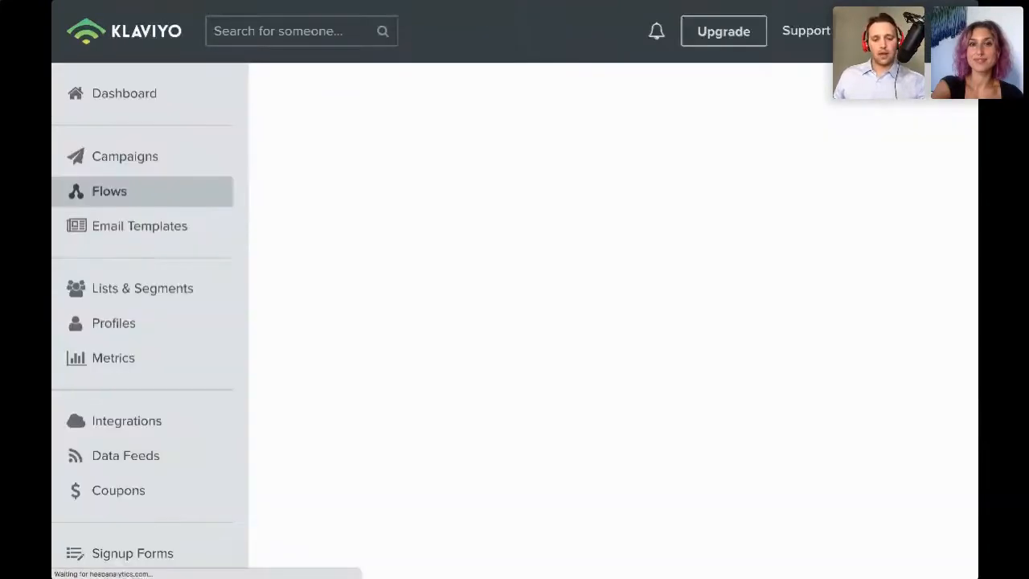
scroll(891, 289, "right", 1)
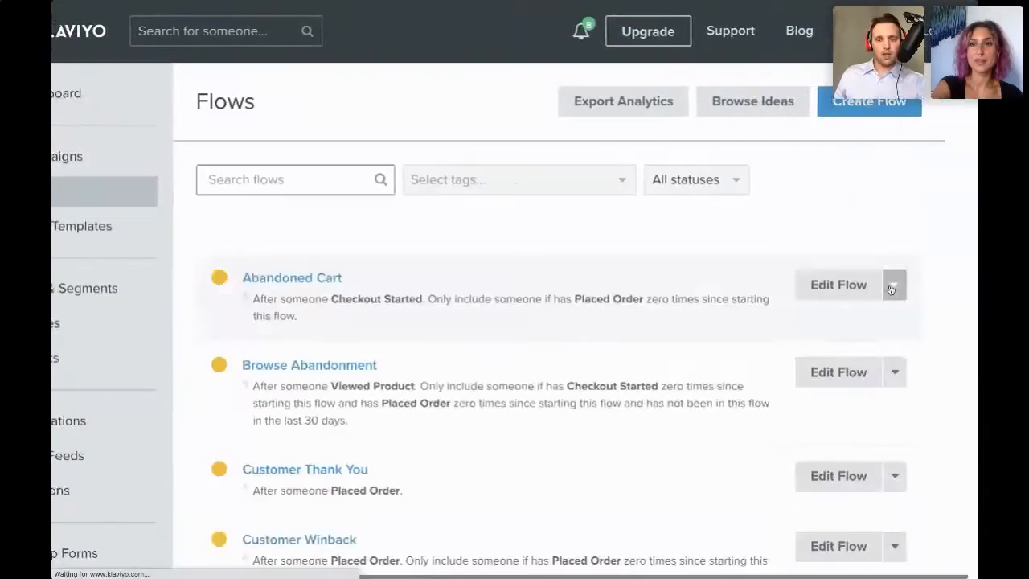
scroll(890, 289, "left", 1)
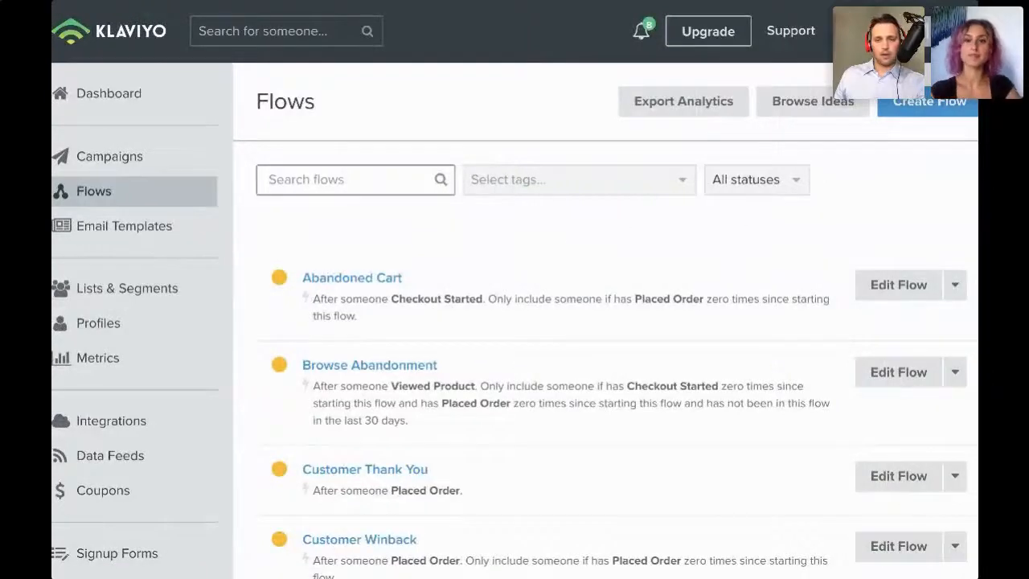
left_click(922, 115)
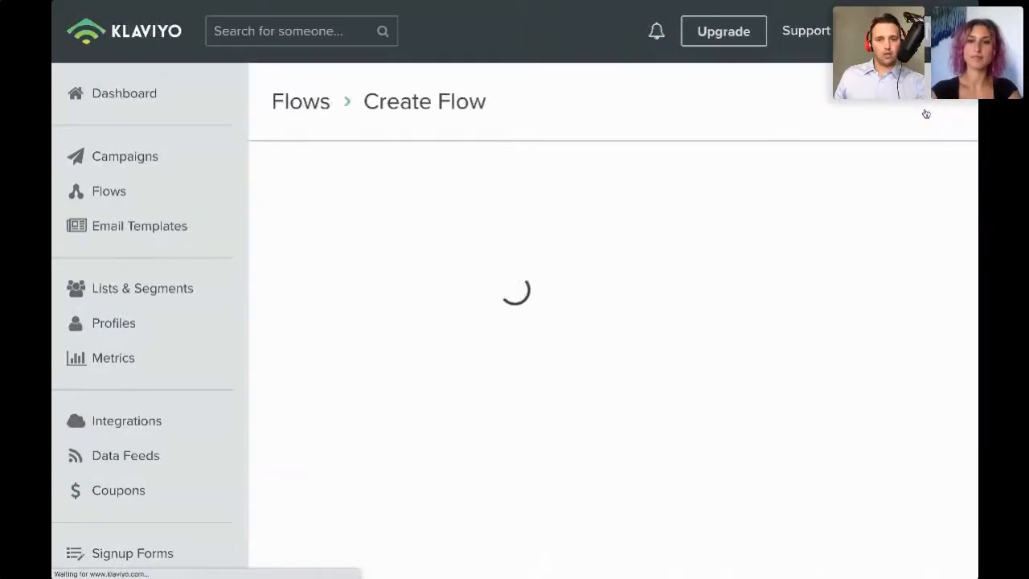
left_click(309, 278)
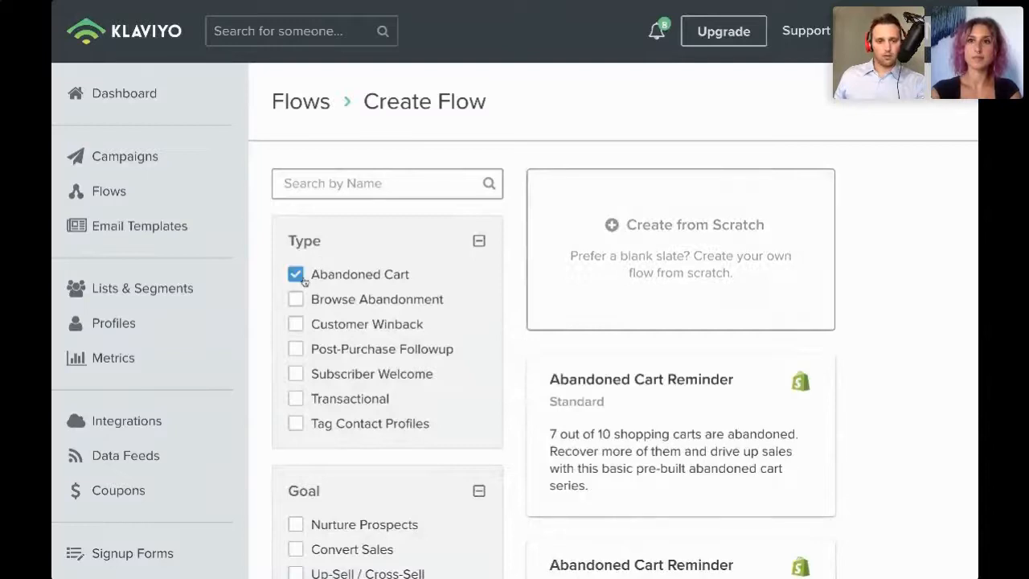
- Browse the abandoned cart templates and open the Abandoned Cart Reminder – High Value Cart vs. Low Value template
scroll(742, 413, "down", 2)
scroll(742, 413, "down", 6)
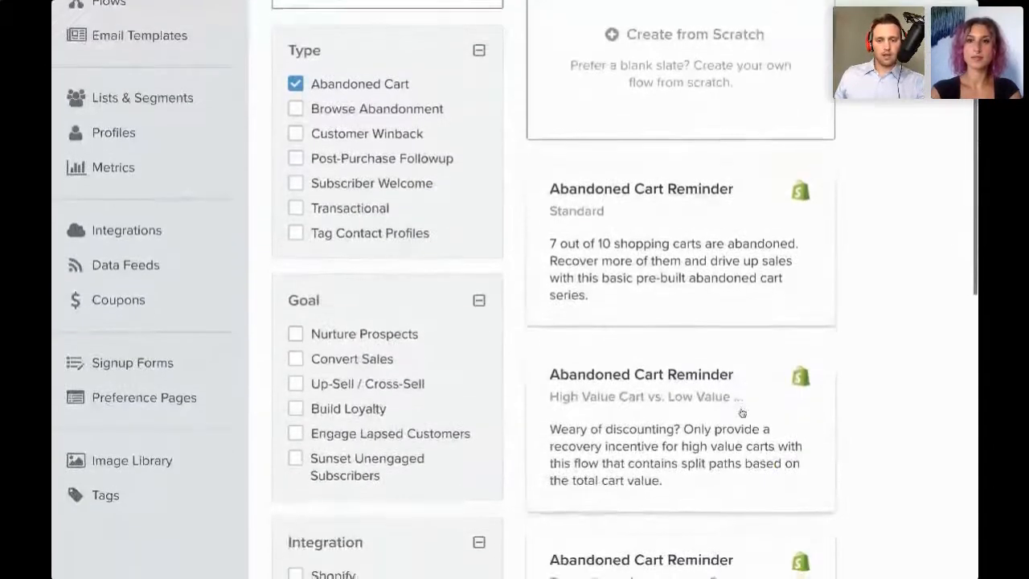
scroll(742, 413, "down", 3)
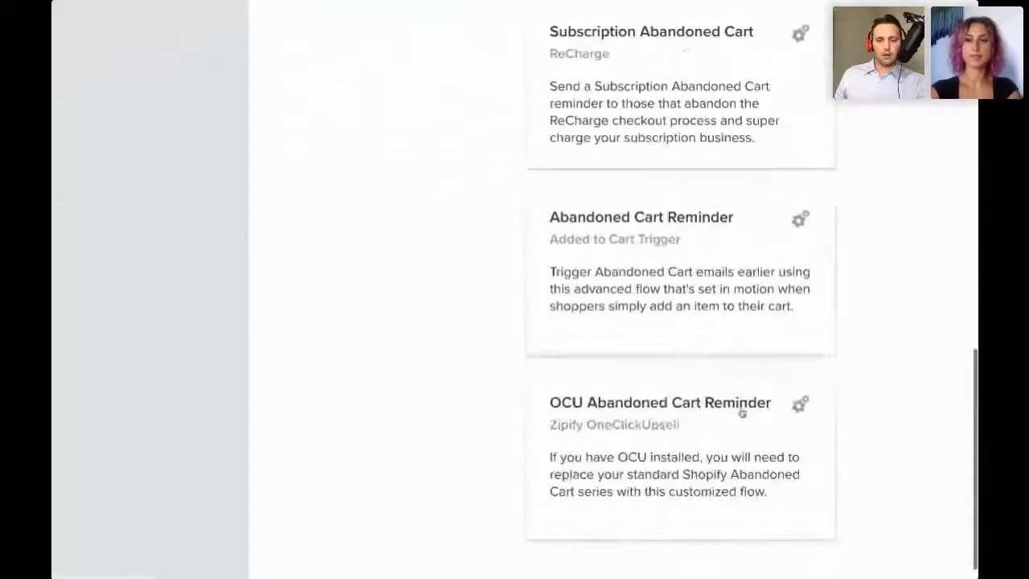
scroll(742, 413, "up", 9)
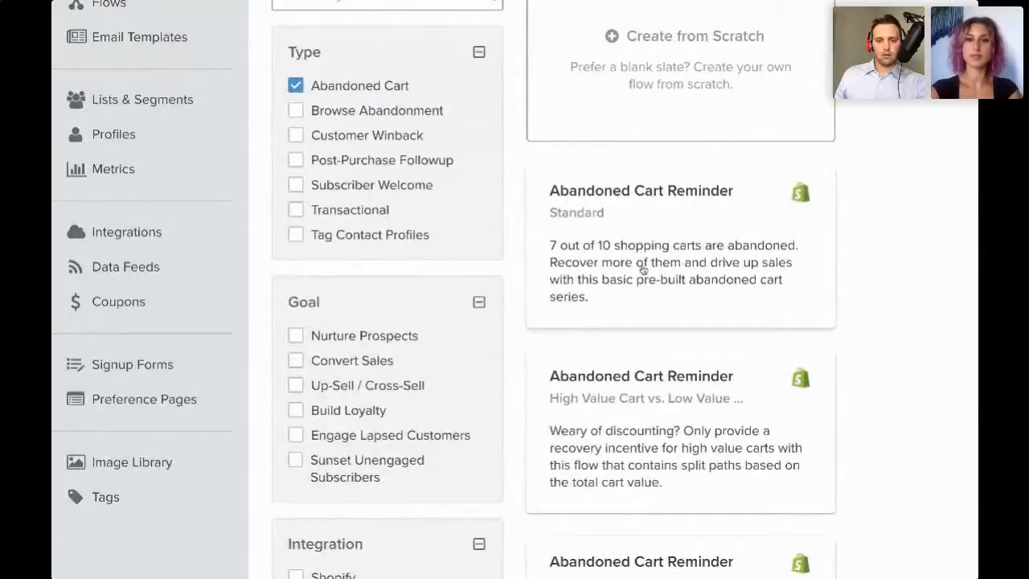
scroll(659, 224, "up", 1)
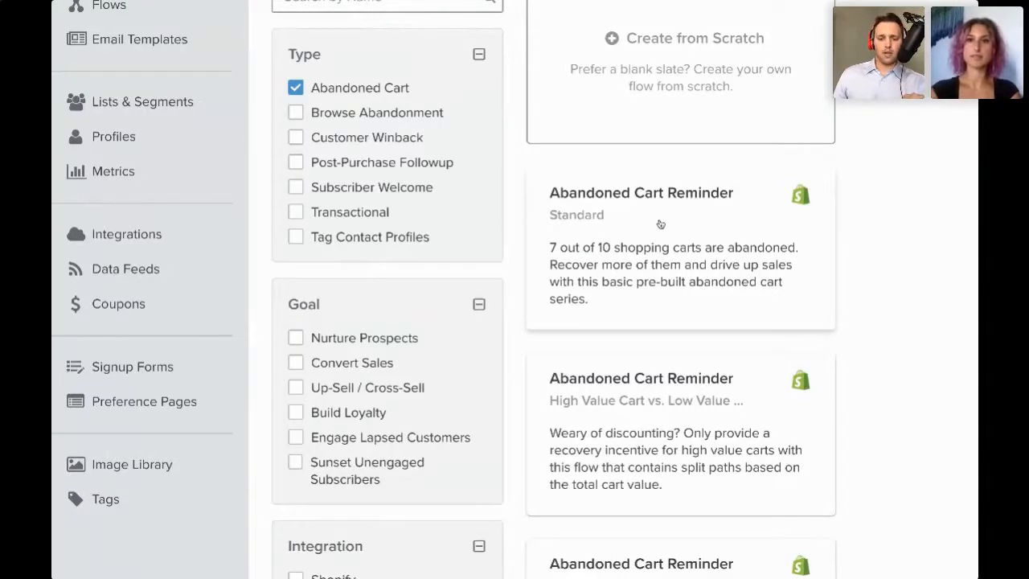
scroll(660, 224, "down", 1)
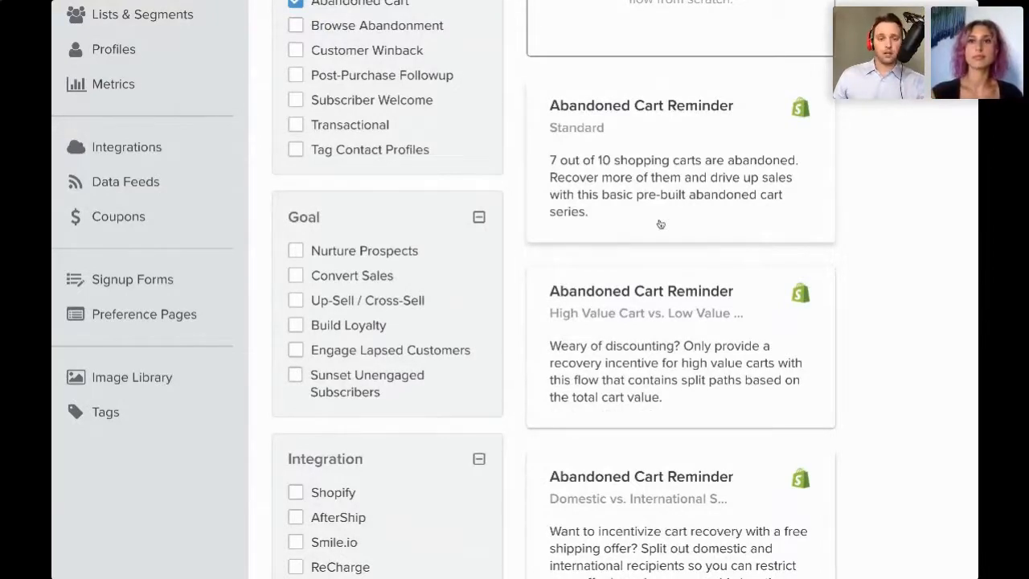
left_click(649, 345)
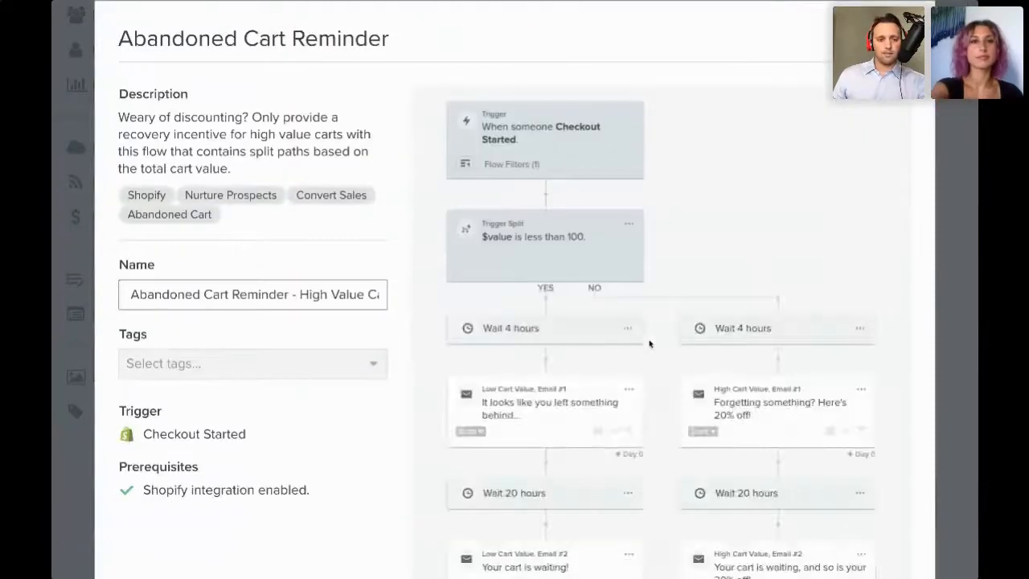
- Prefix the flow name with "SHOPIFY TEST - " so it reads SHOPIFY TEST - Abandoned Cart Reminder
left_click(122, 289)
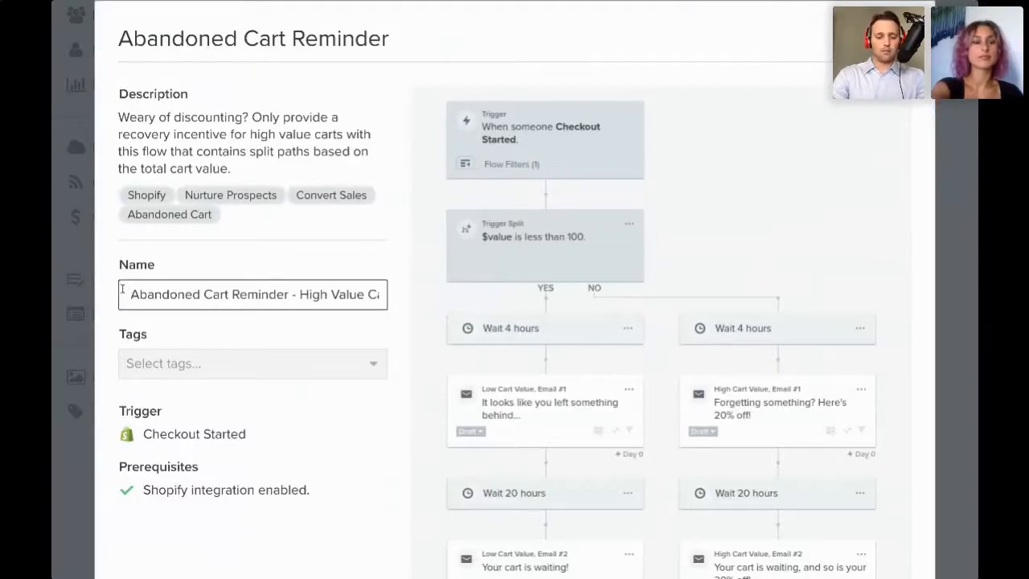
type("SHOP")
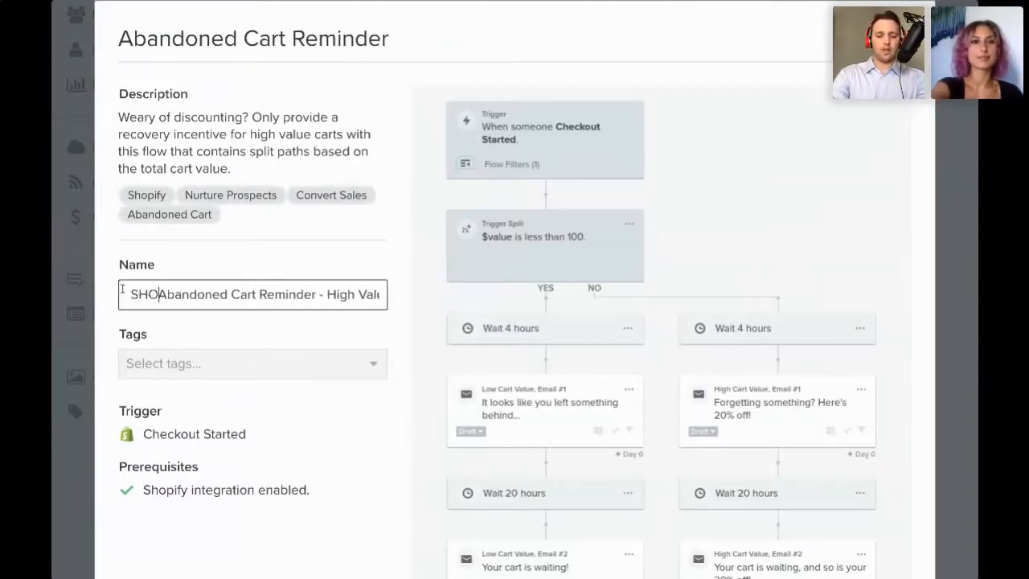
type("IFY TE")
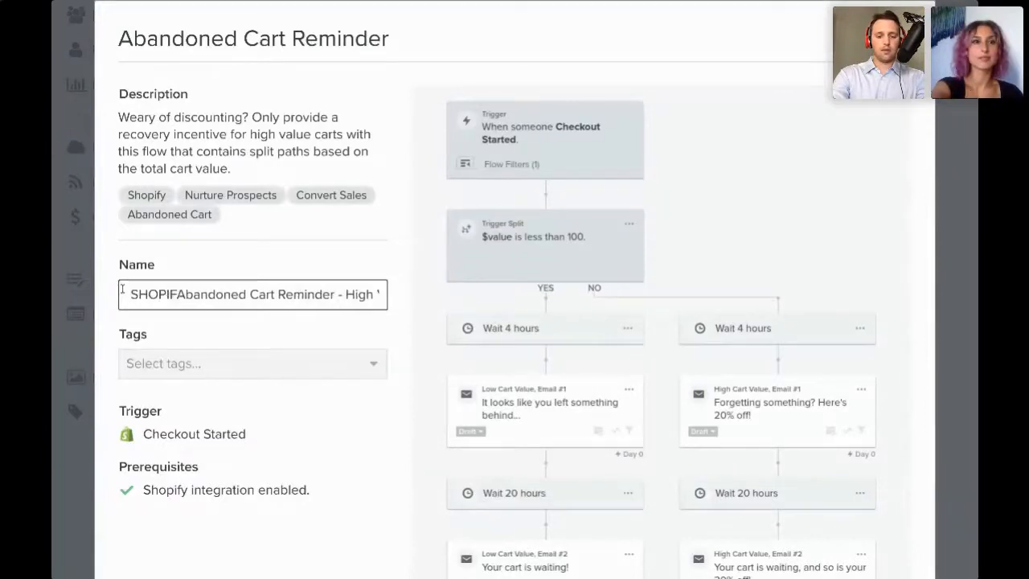
type("ST -")
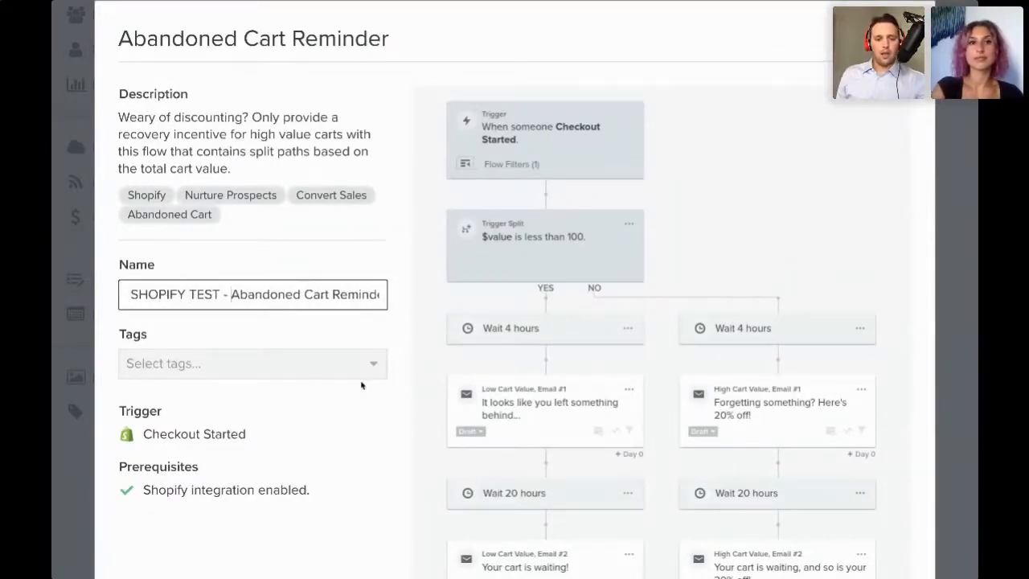
scroll(471, 370, "down", 3)
scroll(471, 369, "up", 2)
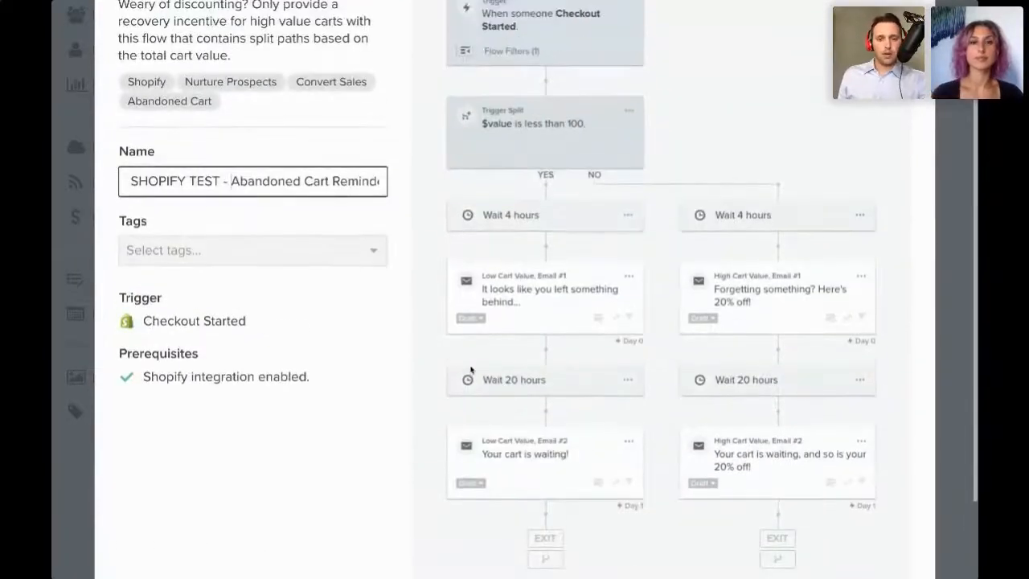
scroll(471, 370, "up", 1)
scroll(471, 370, "up", 1)
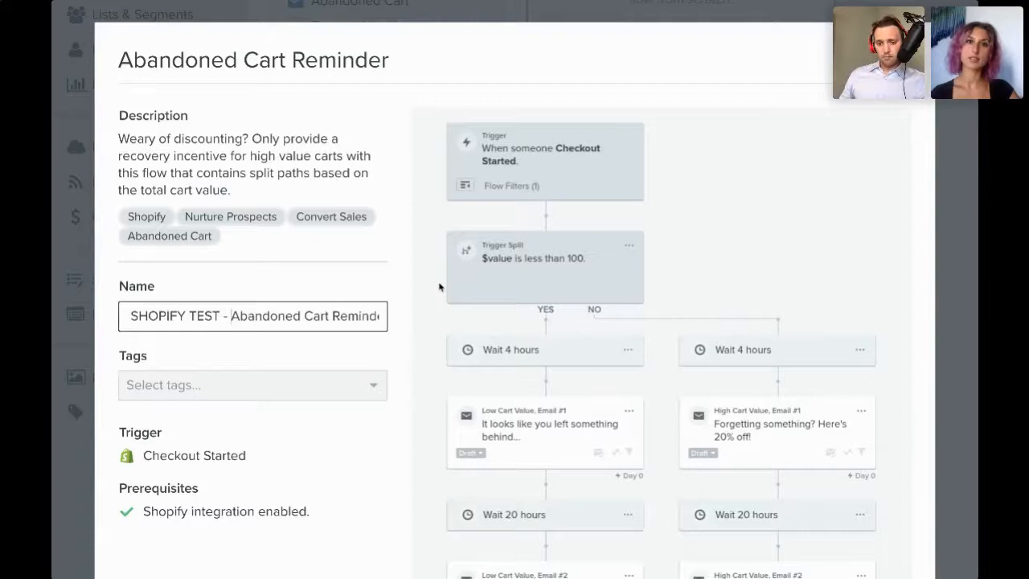
scroll(439, 287, "down", 2)
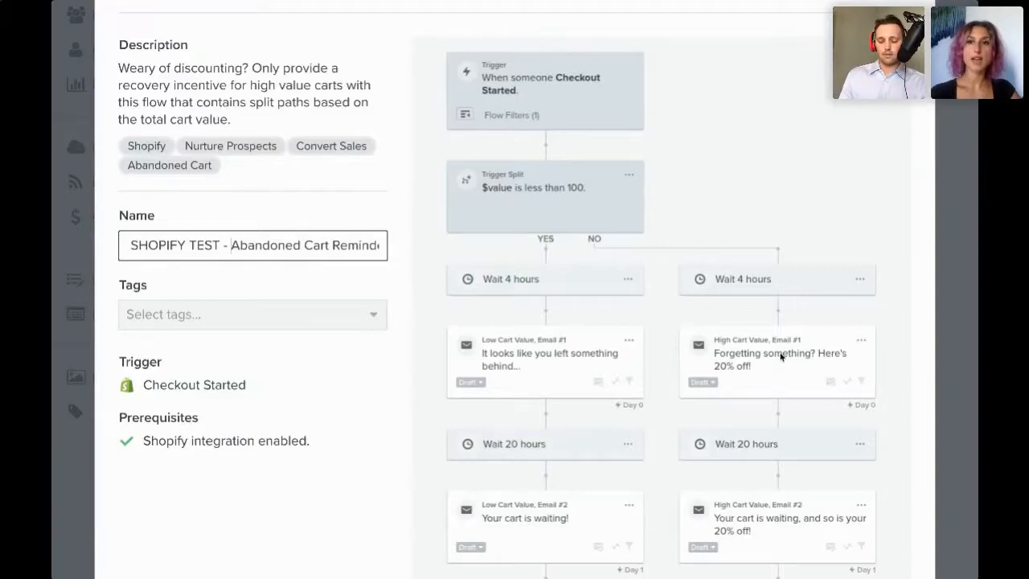
scroll(781, 356, "up", 1)
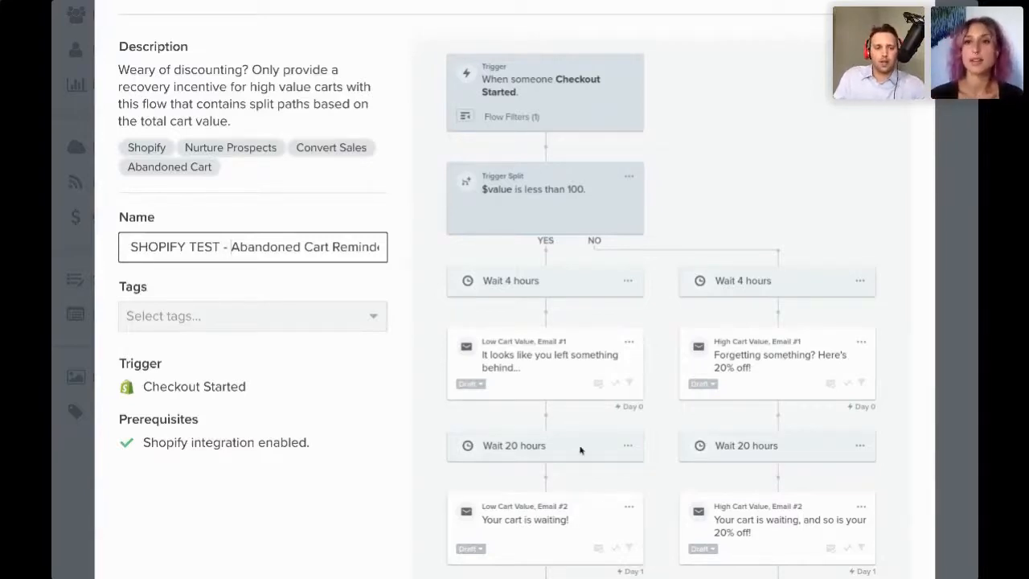
left_click(333, 312)
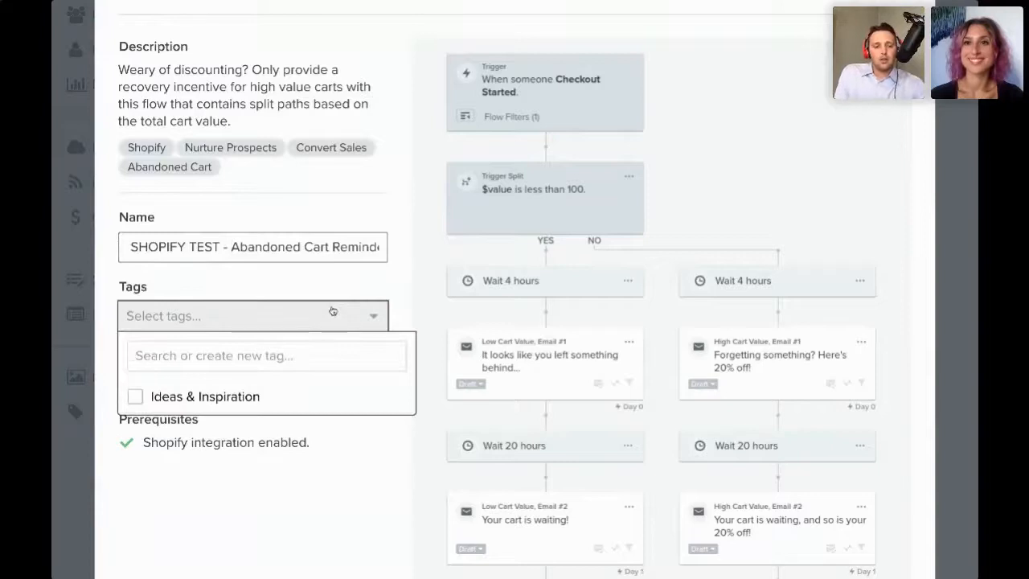
left_click(340, 287)
left_click(340, 308)
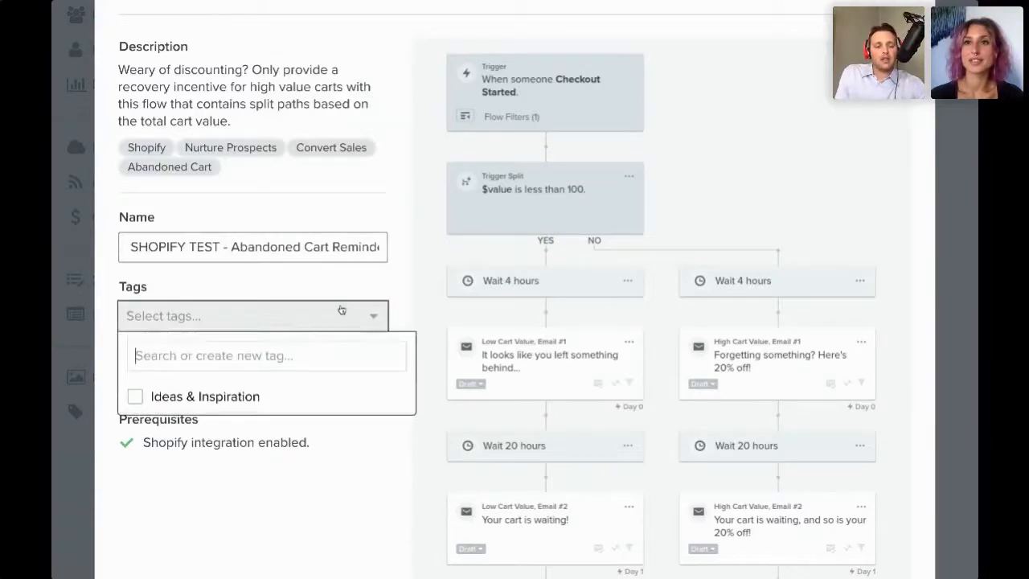
left_click(265, 403)
left_click(262, 401)
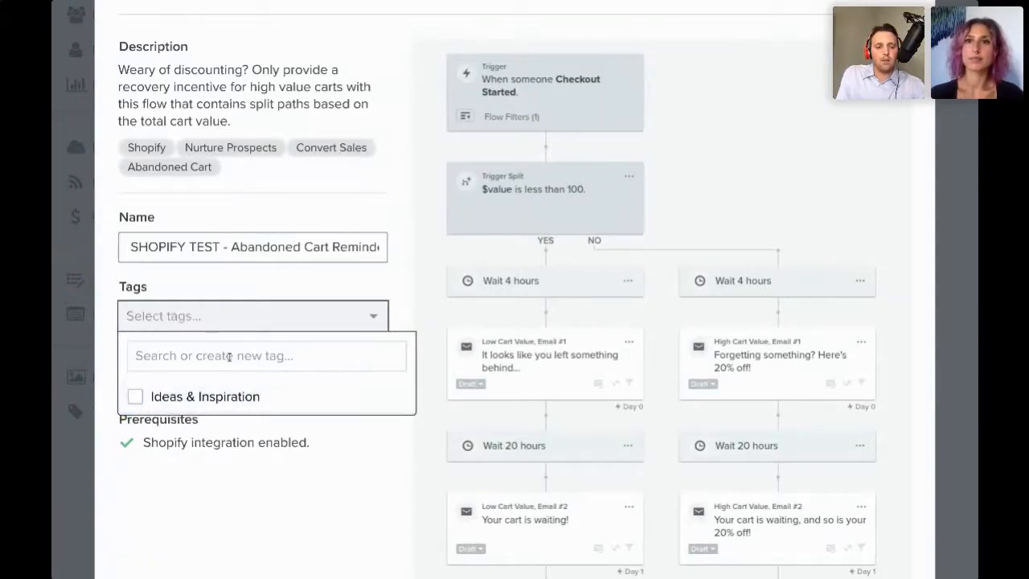
left_click(306, 292)
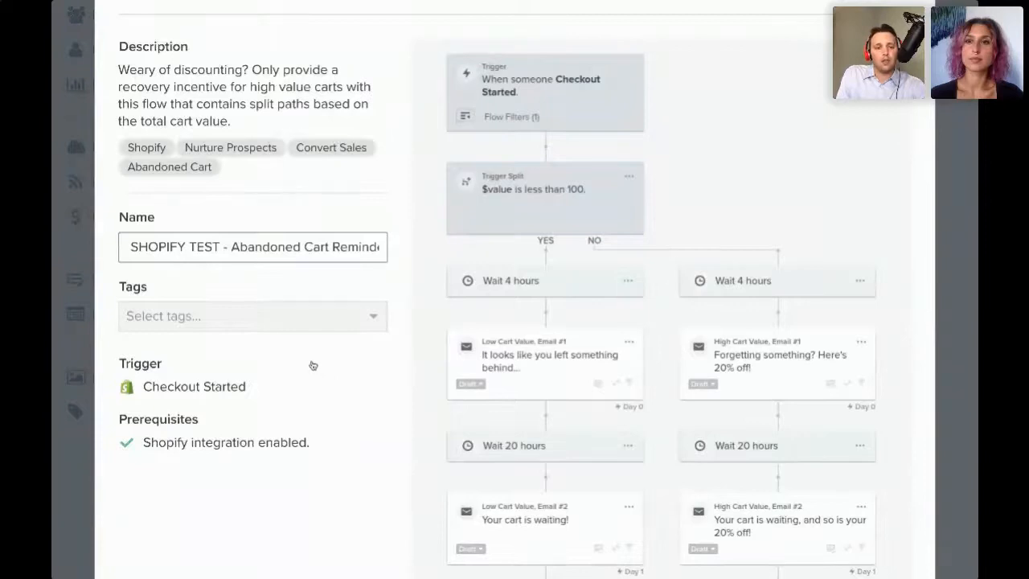
left_click(230, 322)
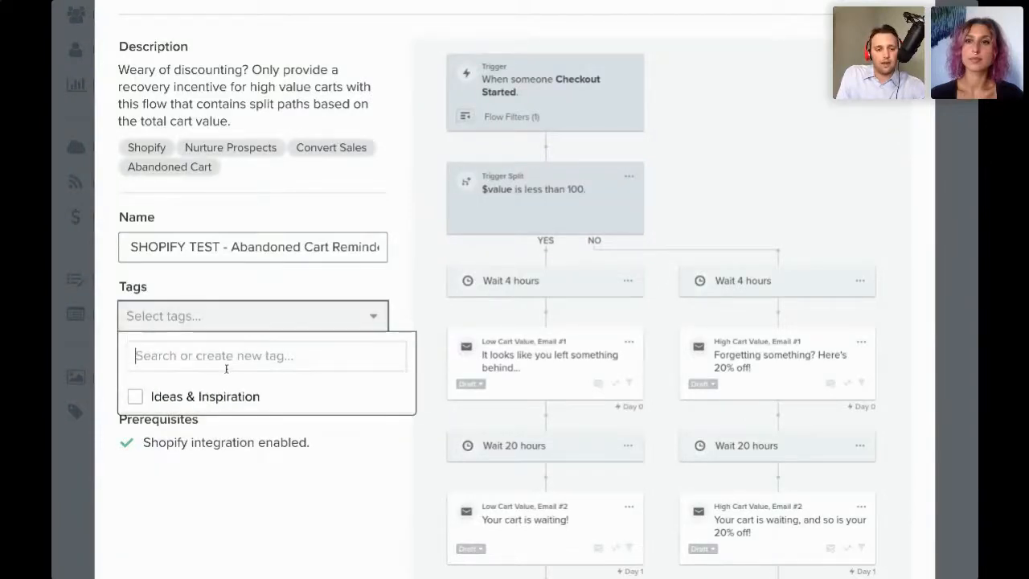
left_click(352, 280)
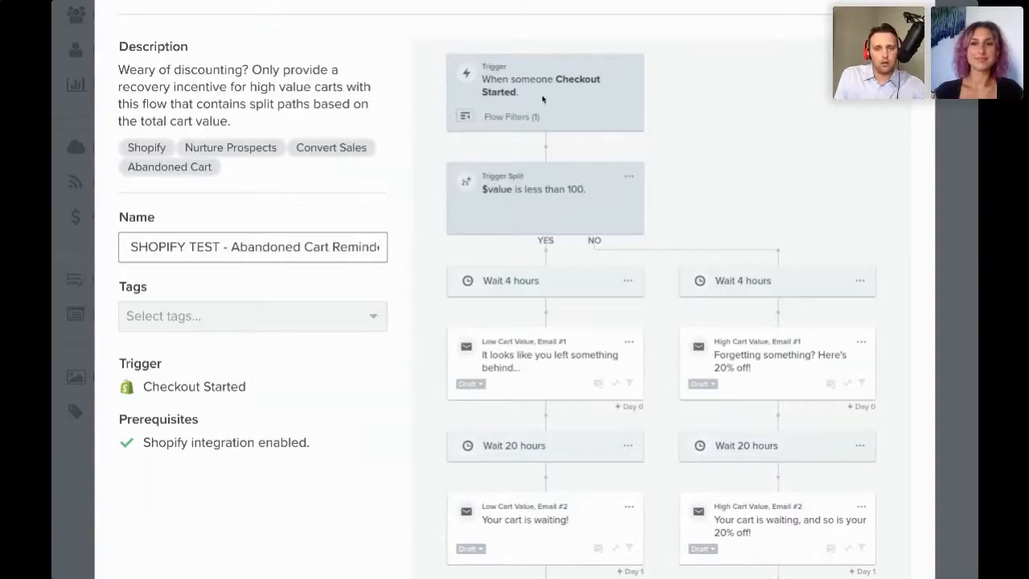
- Create the flow and open its Checkout Started trigger setup
scroll(527, 110, "down", 5)
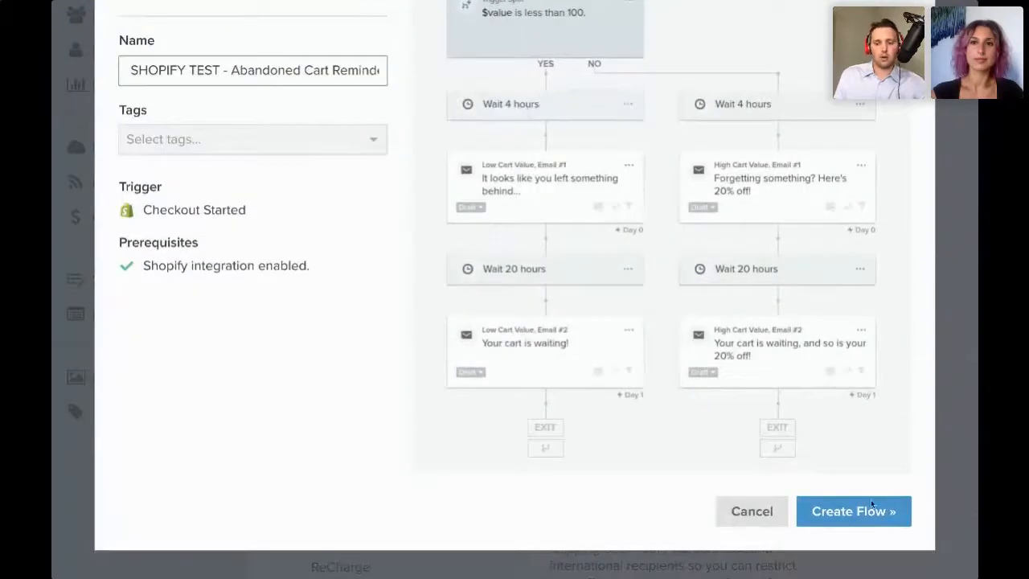
left_click(840, 518)
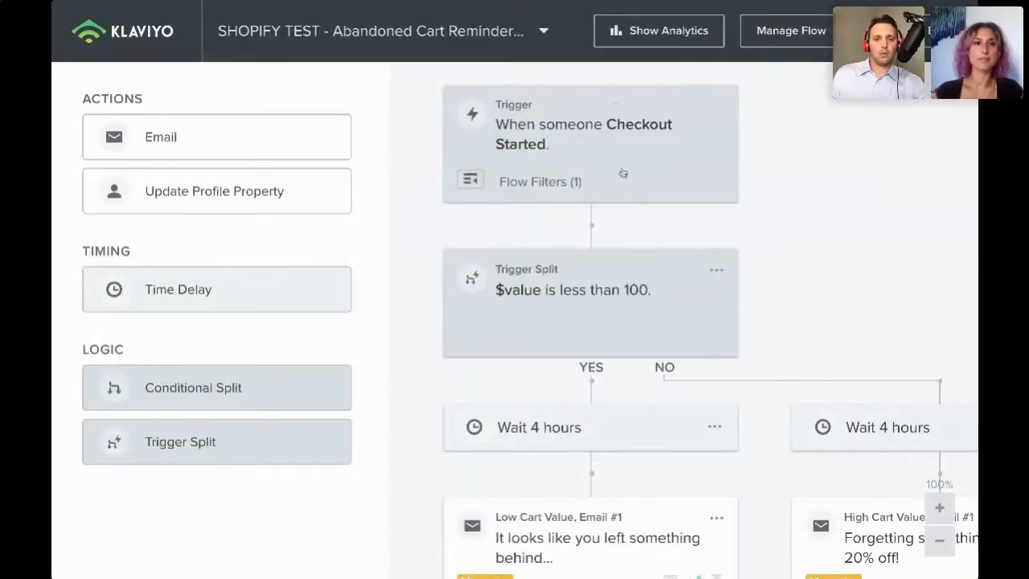
left_click(578, 127)
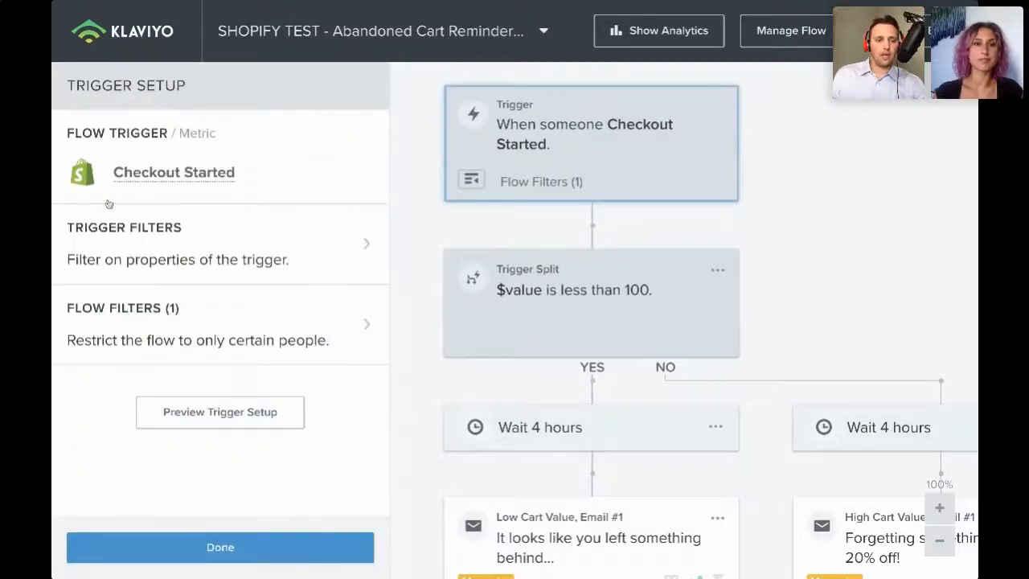
- Add a trigger filter to the Checkout Started trigger and browse its dimension and type options
left_click(249, 259)
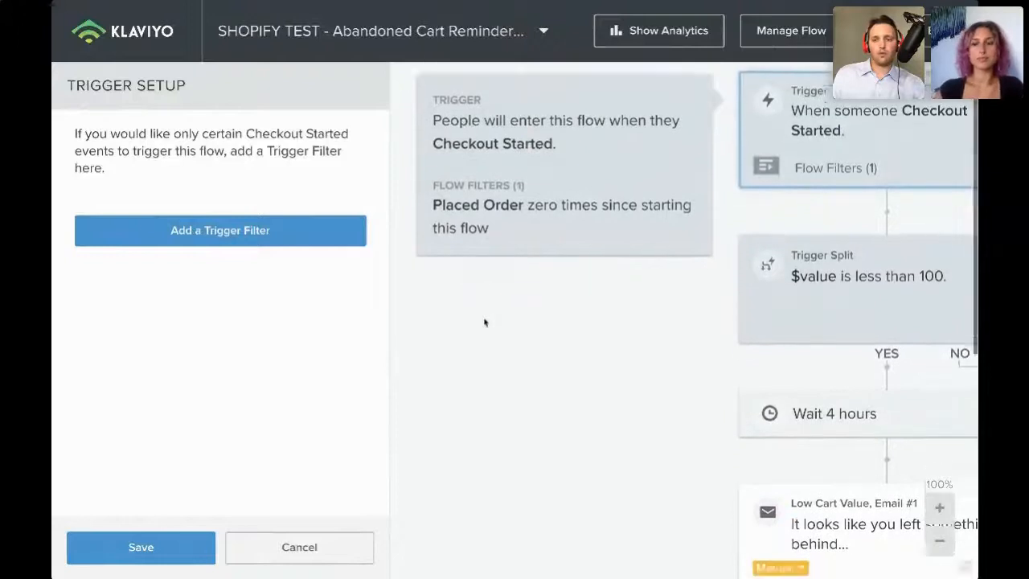
left_click(260, 231)
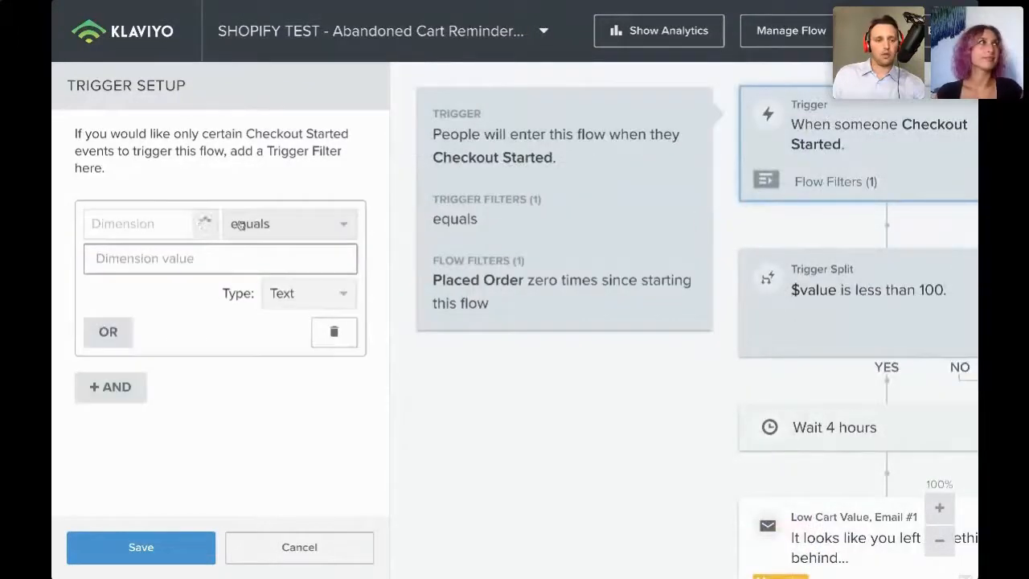
left_click(187, 226)
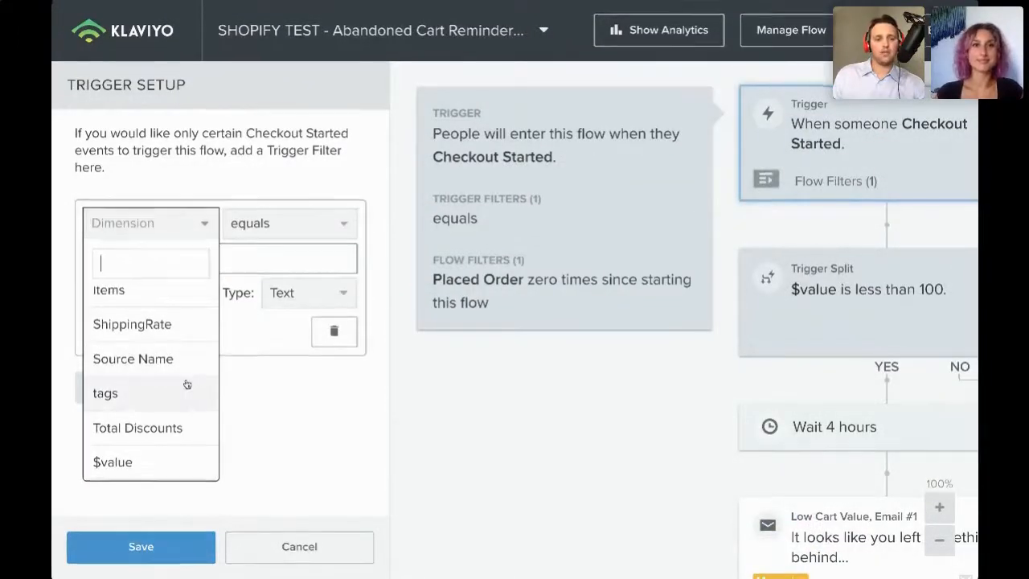
scroll(186, 385, "up", 5)
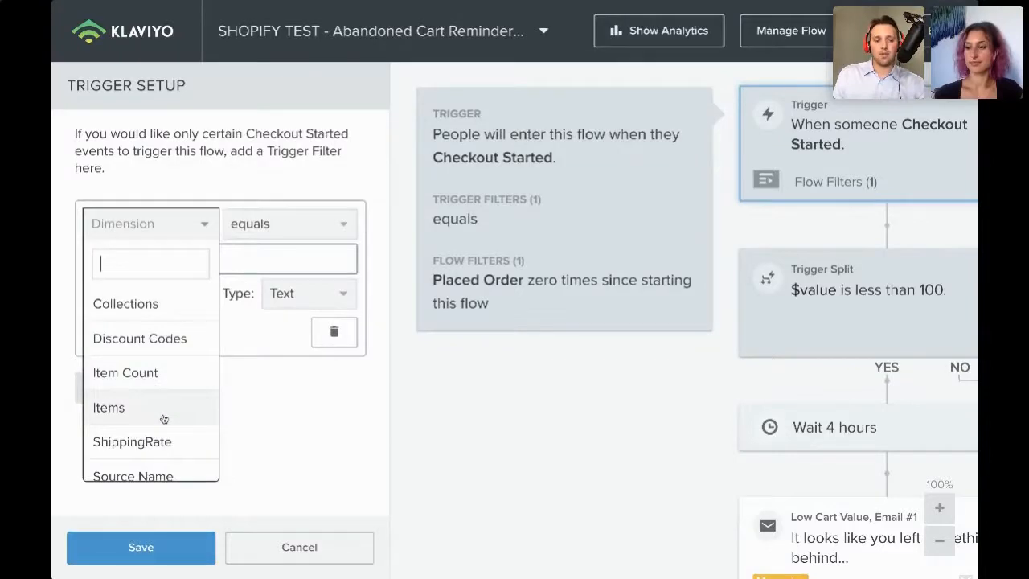
scroll(159, 414, "down", 3)
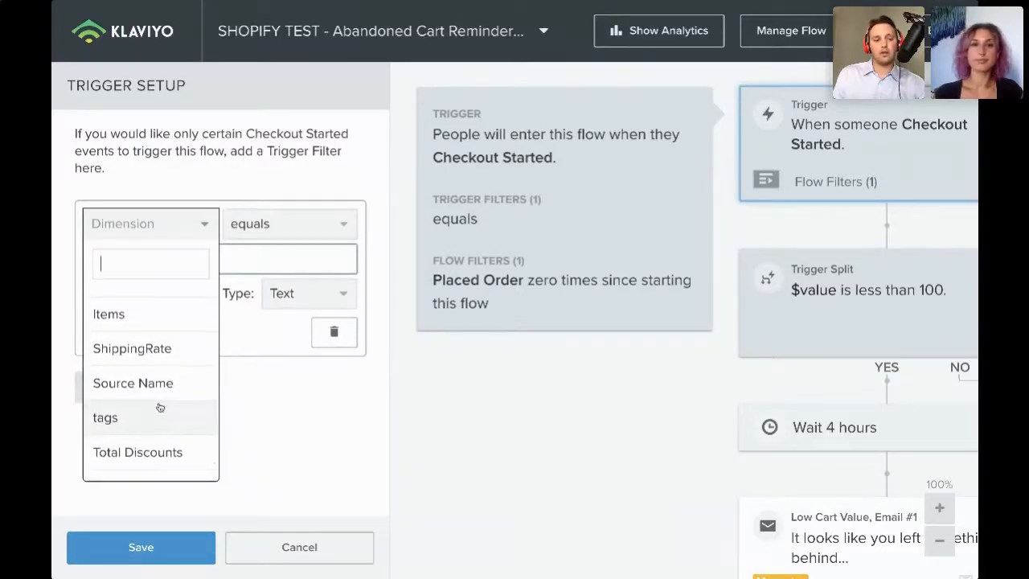
scroll(157, 406, "down", 1)
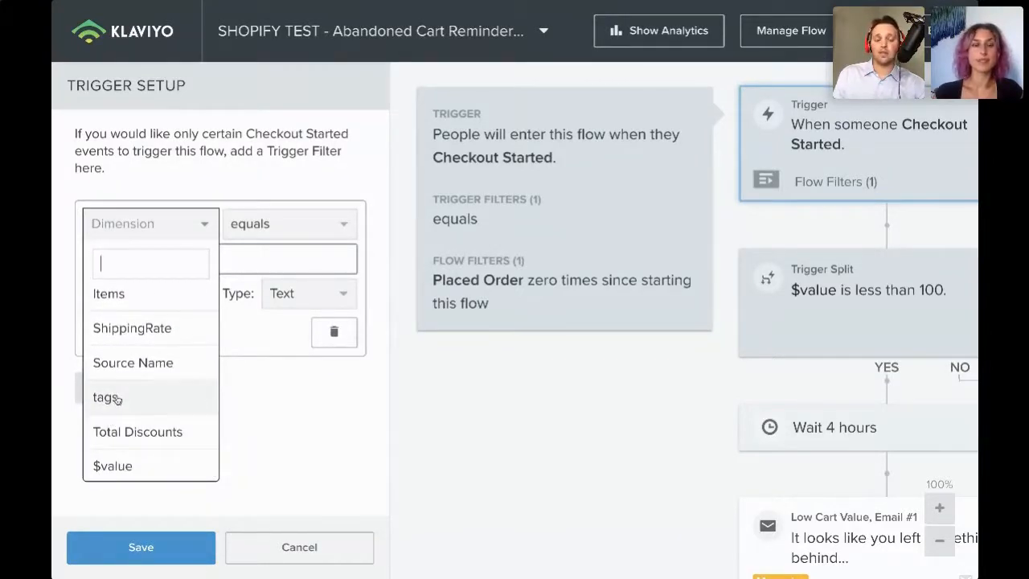
scroll(141, 430, "down", 1)
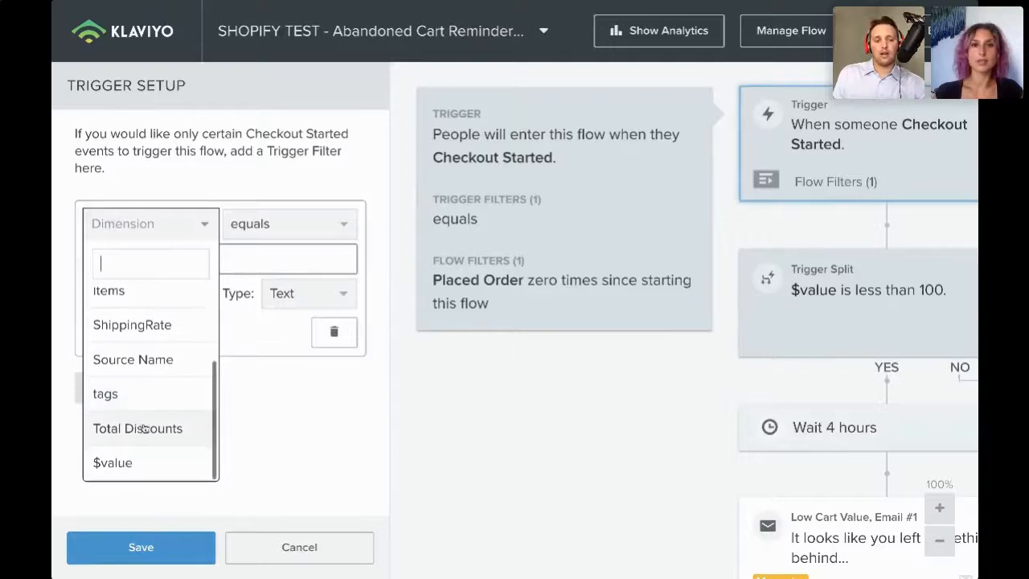
left_click(304, 454)
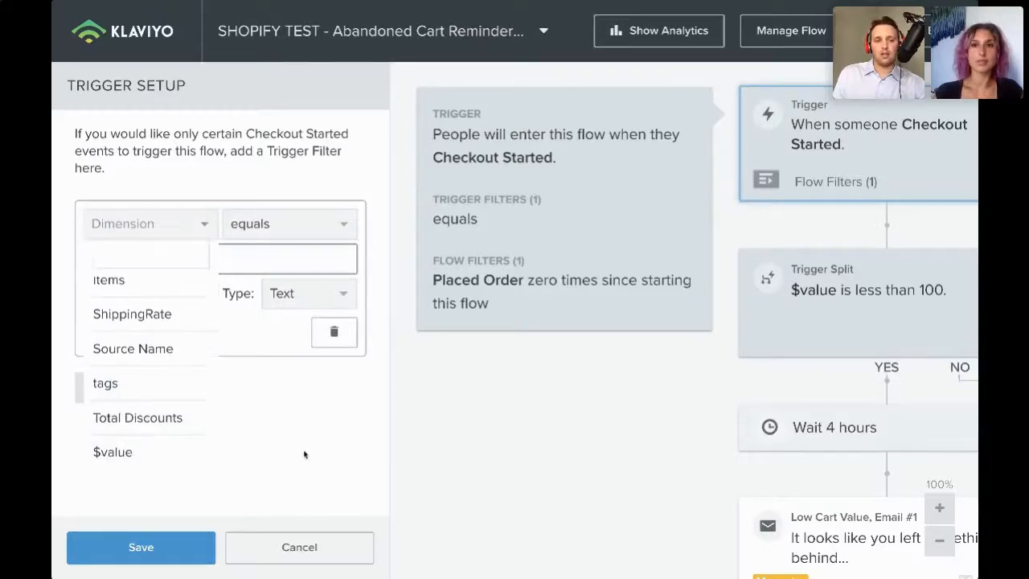
left_click(296, 292)
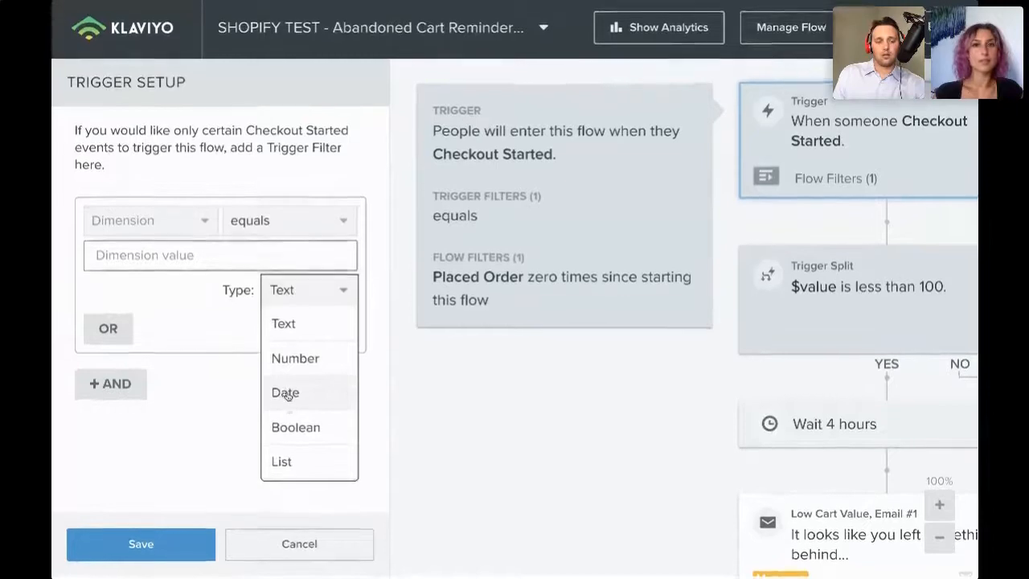
left_click(225, 441)
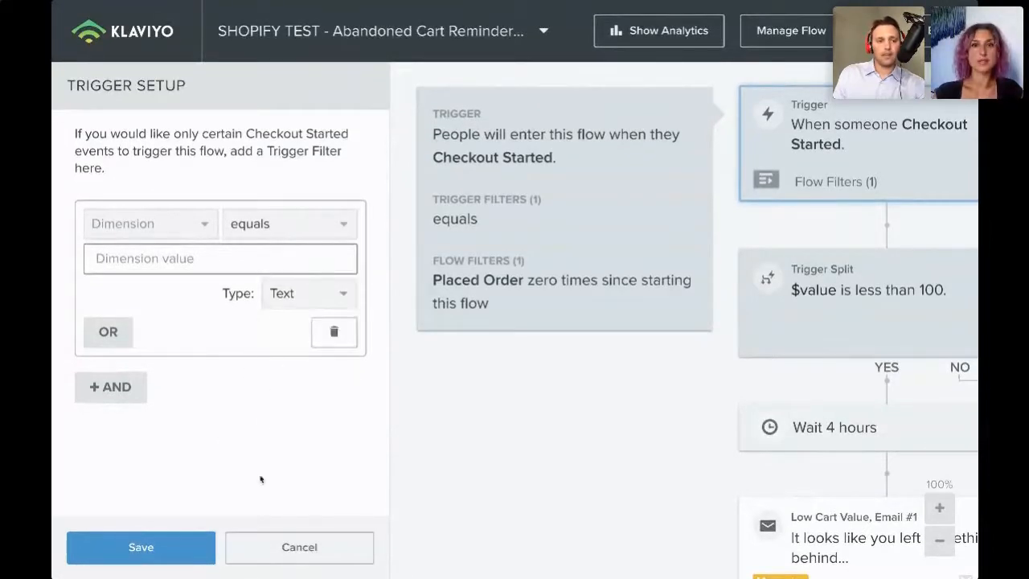
- Reopen the trigger setup without the trigger filter and open its flow filter settings
left_click(777, 164)
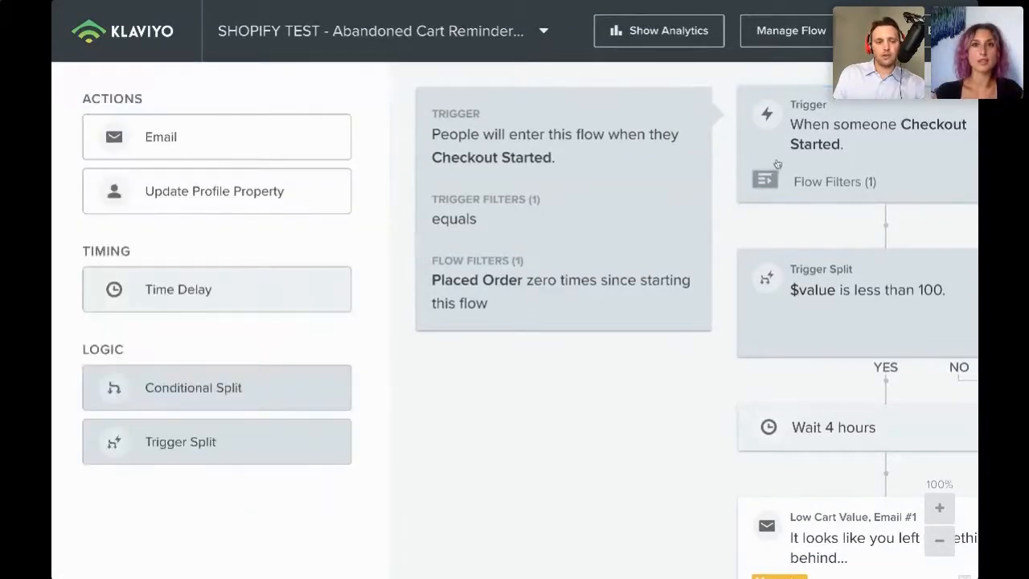
left_click(779, 164)
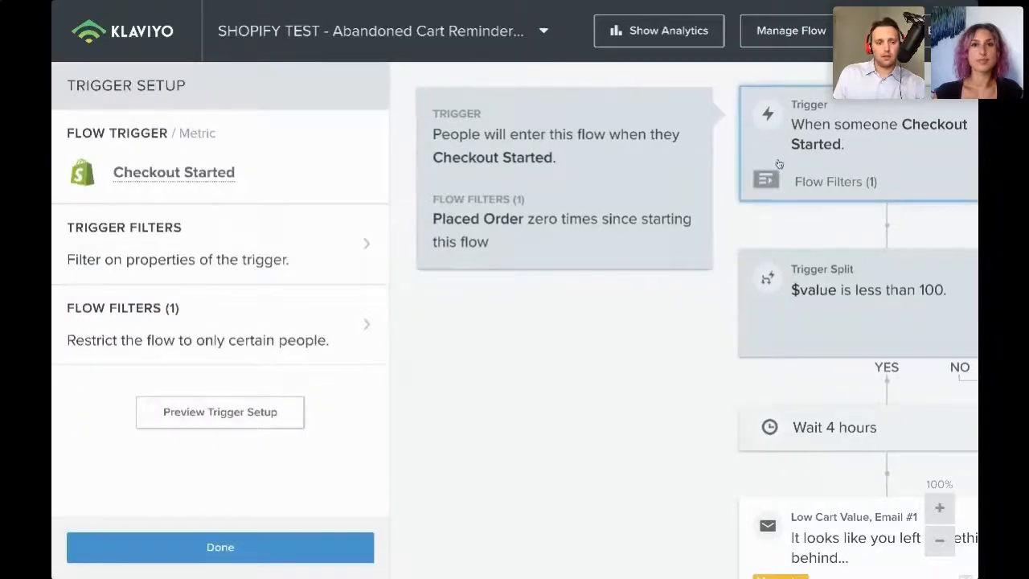
left_click(779, 164)
left_click(743, 156)
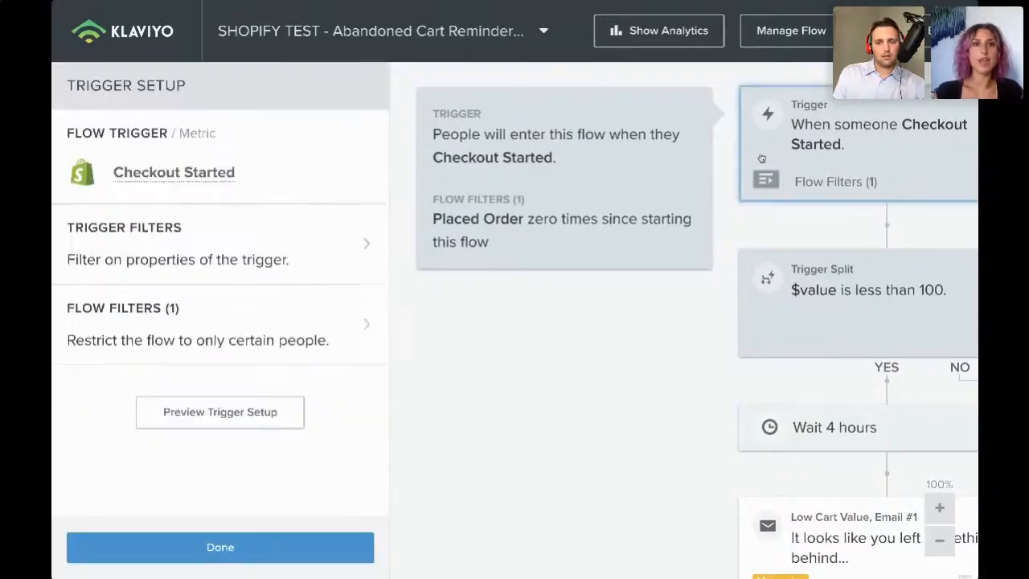
left_click(167, 325)
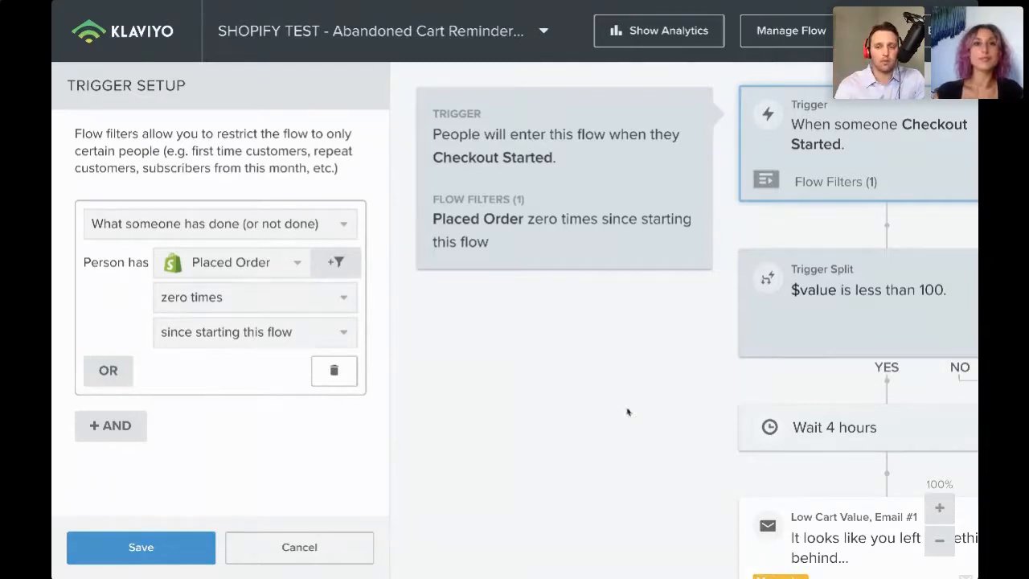
- Scroll through the low cart value branch of the flow, then close the flow filter and trigger setup panels
scroll(751, 401, "right", 3)
scroll(751, 394, "down", 1)
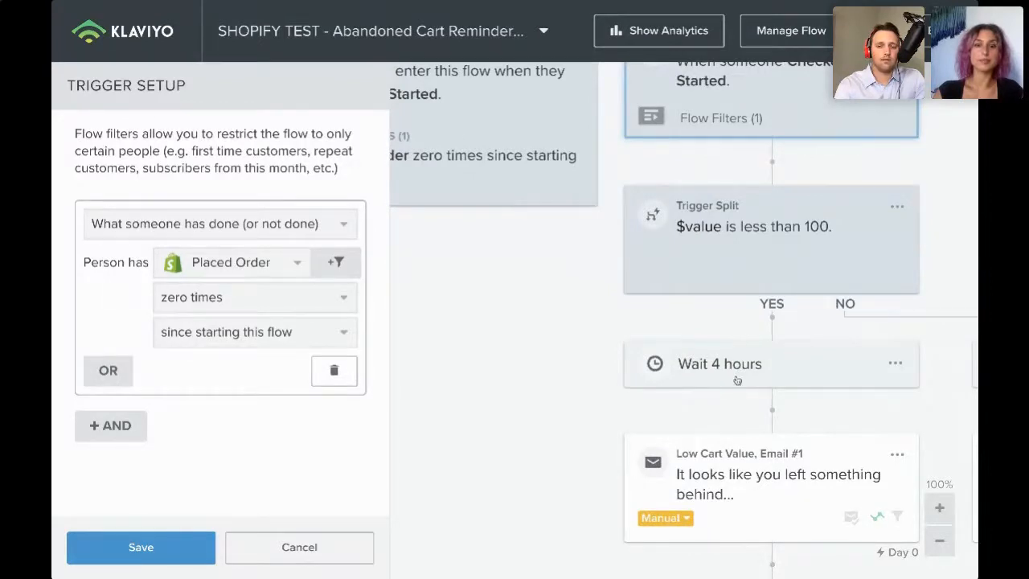
scroll(737, 380, "up", 2)
scroll(732, 512, "down", 2)
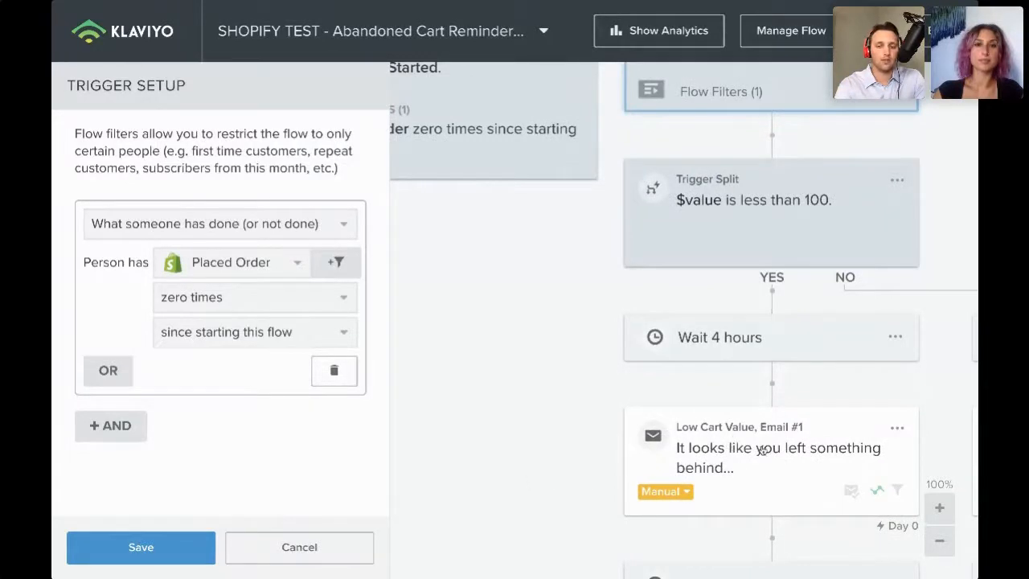
scroll(760, 450, "down", 3)
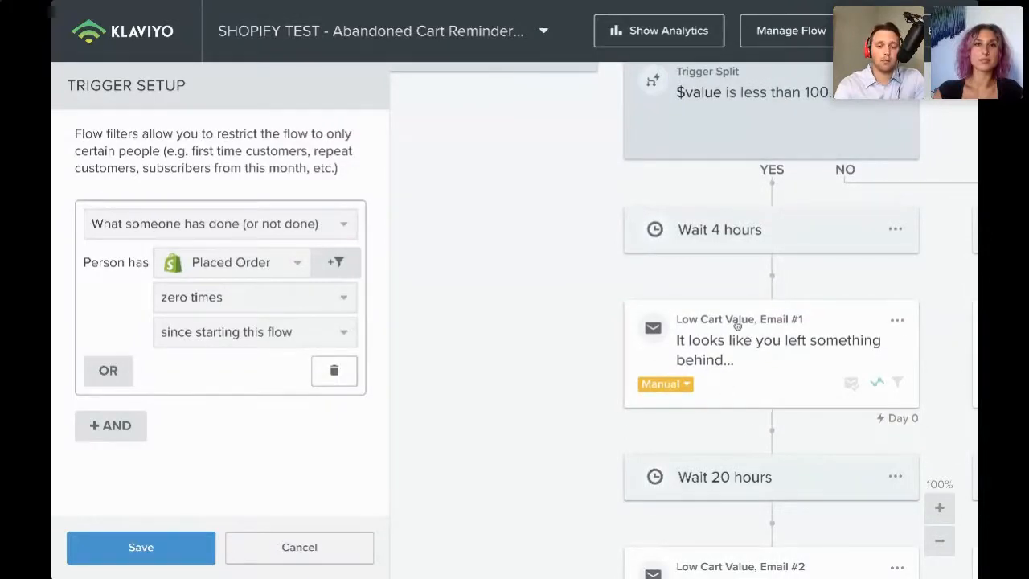
scroll(738, 320, "down", 3)
scroll(737, 320, "down", 3)
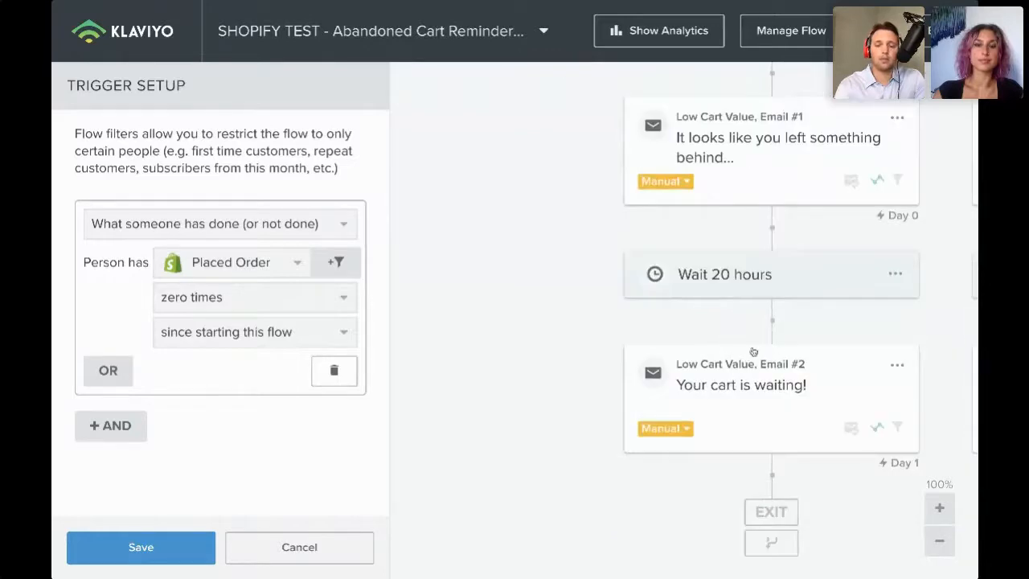
scroll(756, 353, "up", 10)
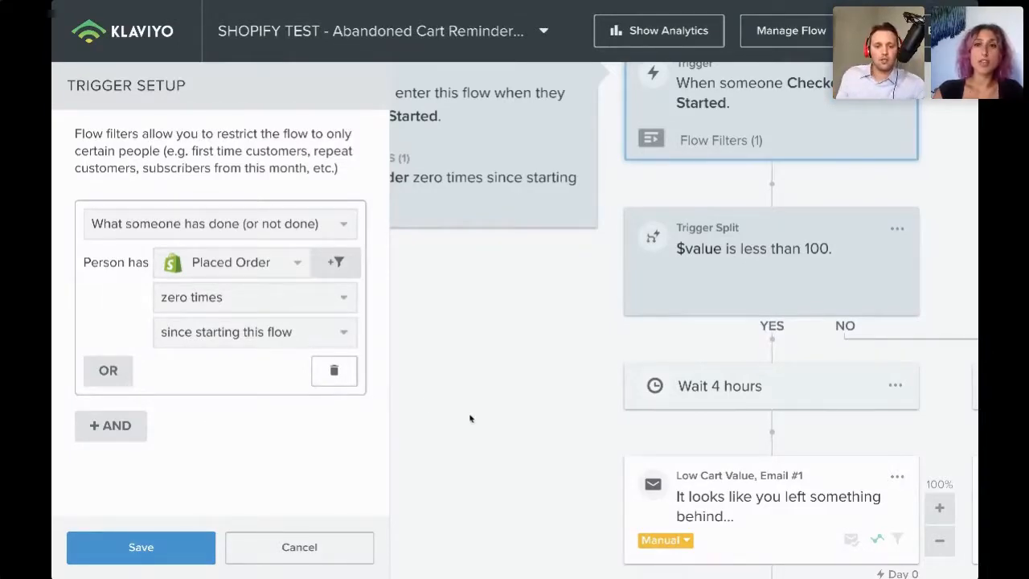
left_click(167, 556)
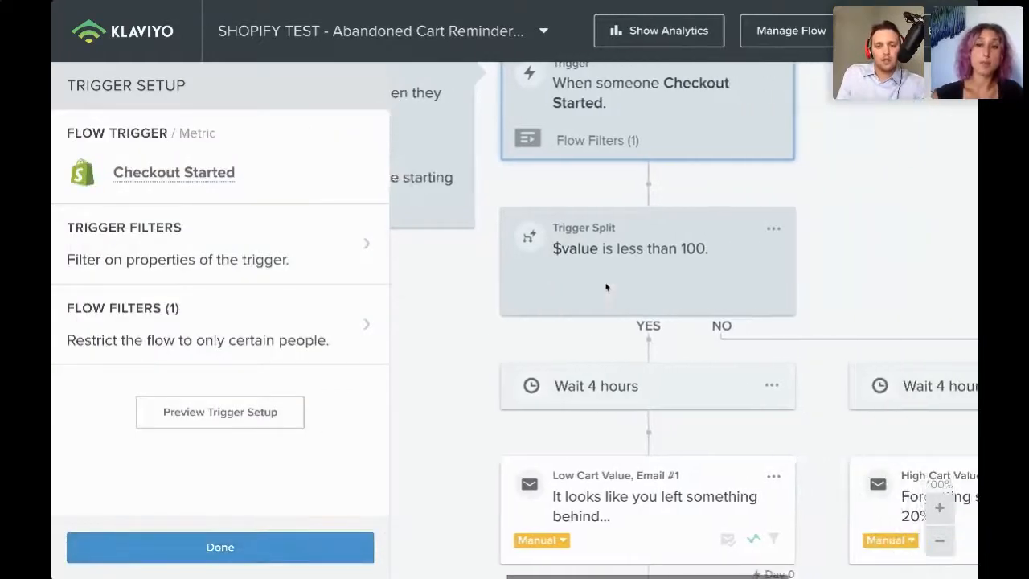
left_click(353, 548)
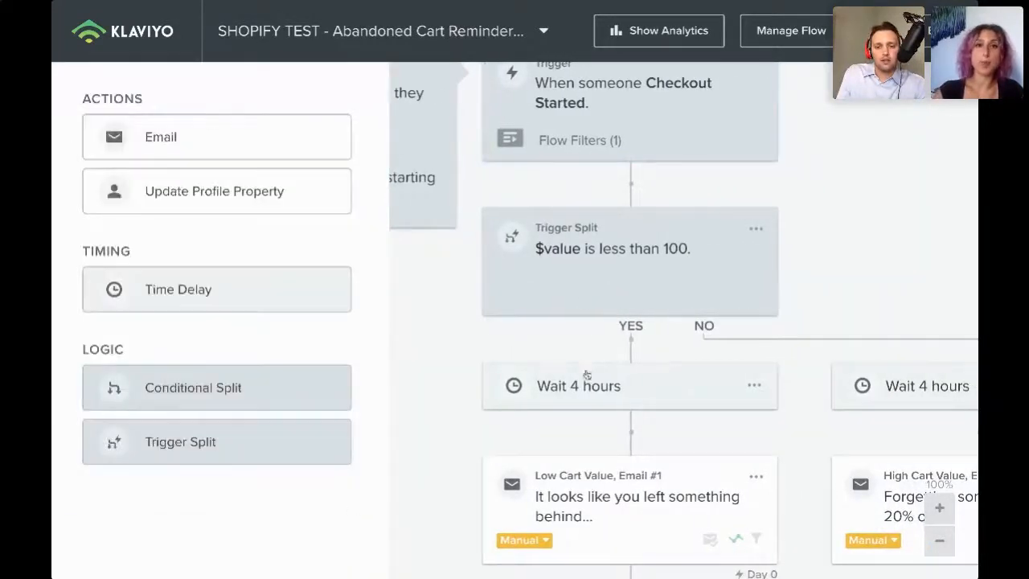
- Examine the wait and email steps in the low and high cart value branches of the flow
scroll(633, 369, "up", 1)
scroll(633, 368, "down", 1)
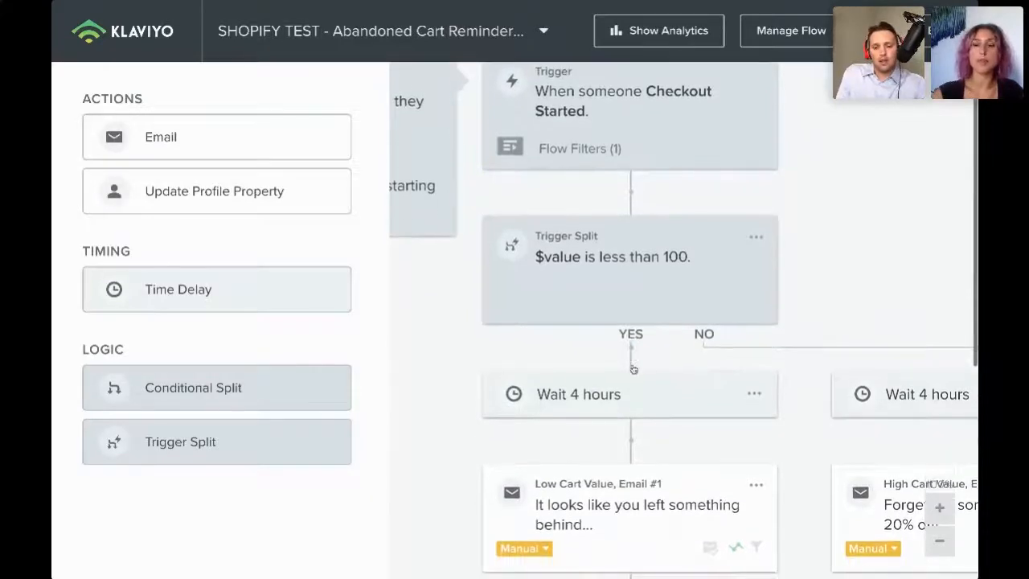
scroll(632, 369, "down", 1)
scroll(633, 369, "up", 1)
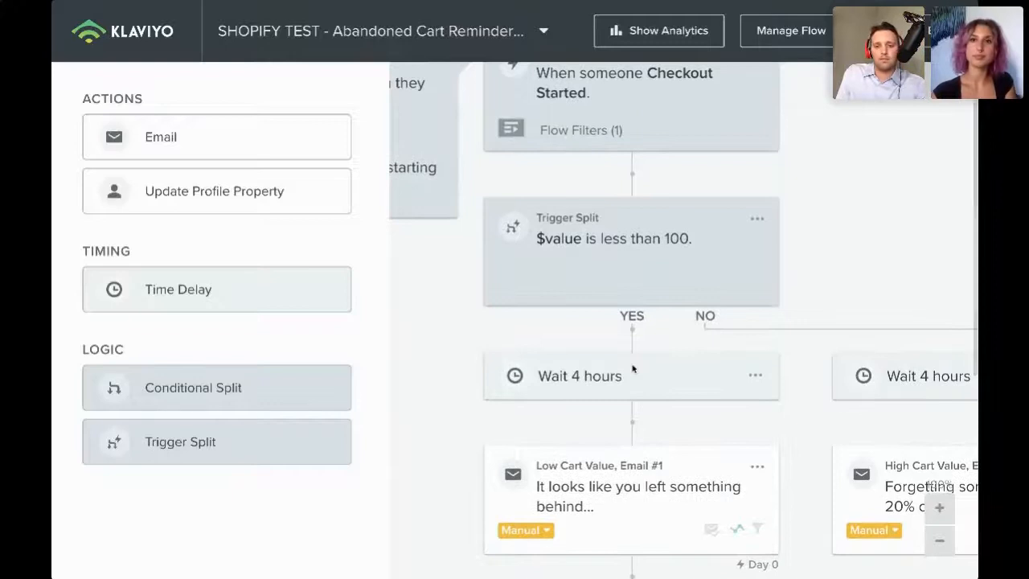
scroll(632, 369, "down", 1)
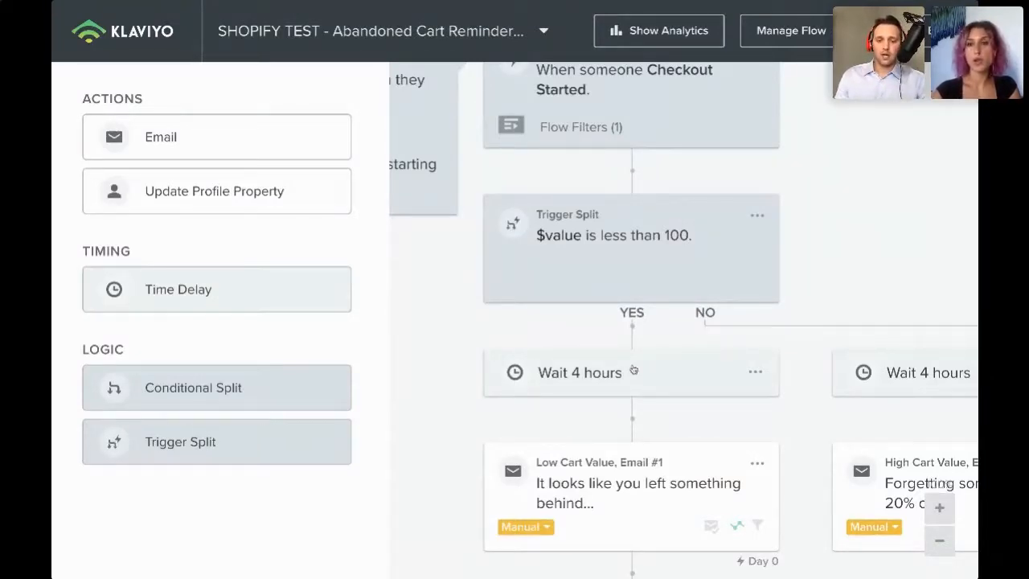
scroll(633, 369, "down", 5)
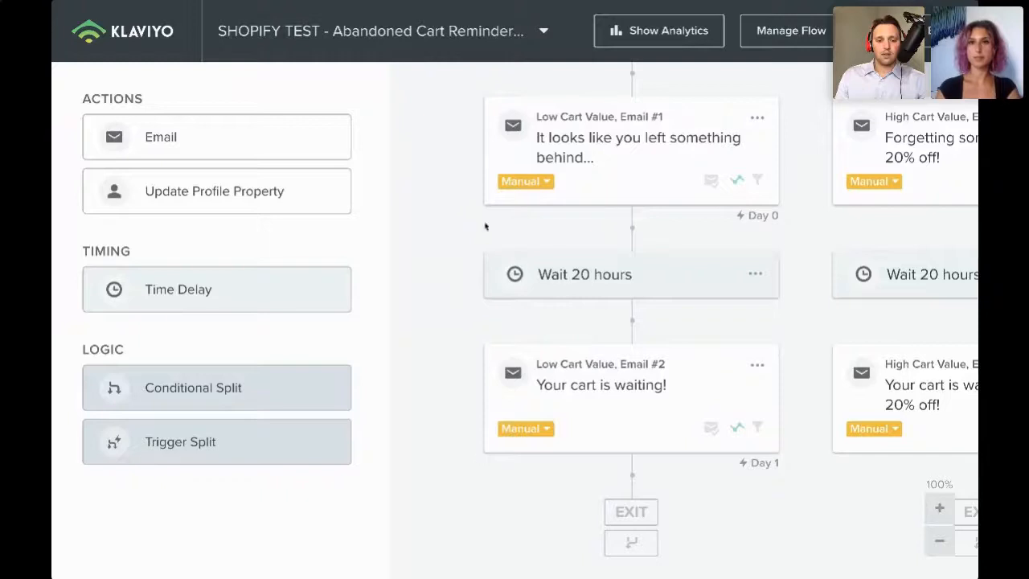
scroll(639, 296, "up", 6)
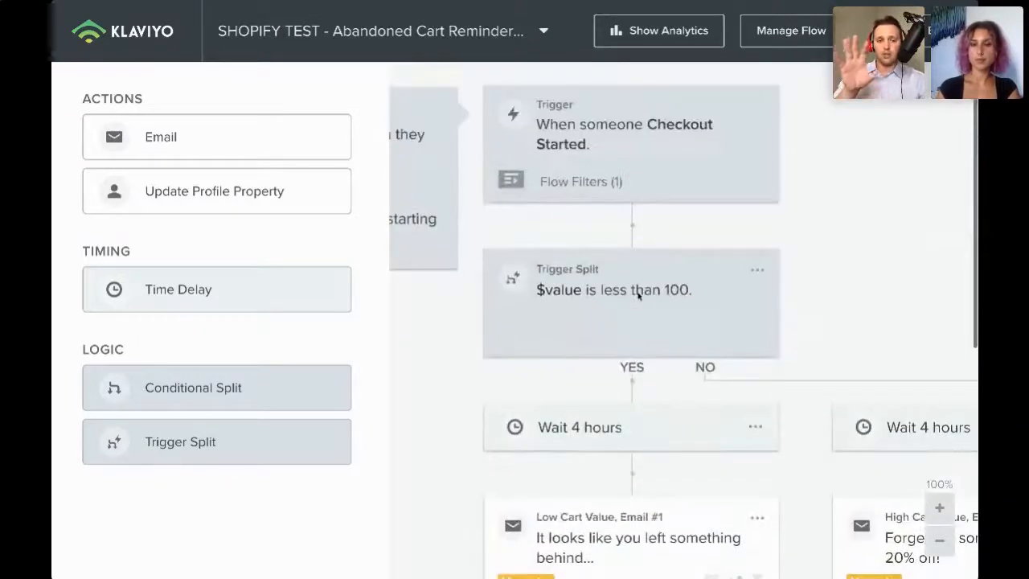
scroll(634, 241, "left", 5)
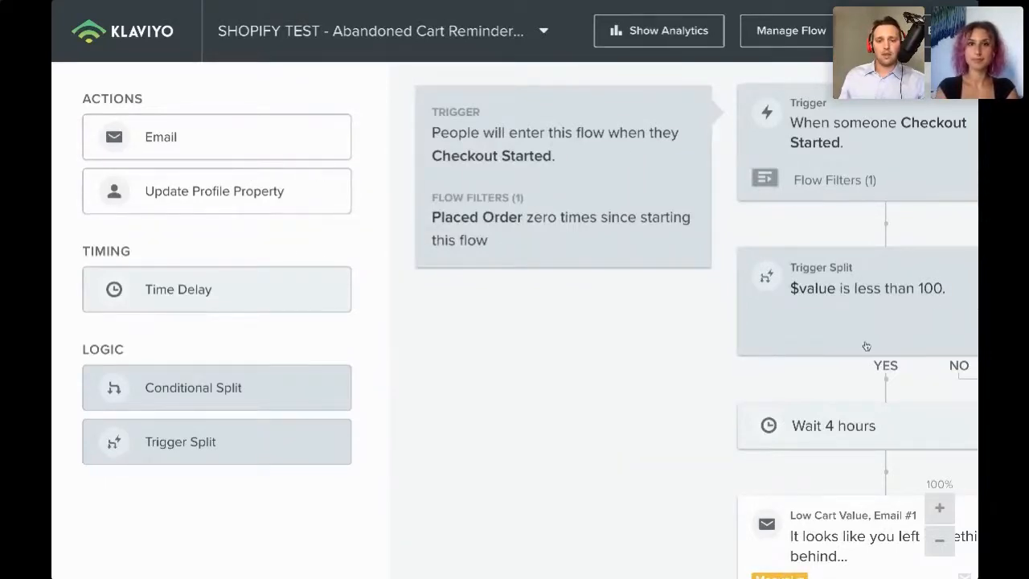
scroll(865, 346, "right", 4)
scroll(865, 345, "left", 5)
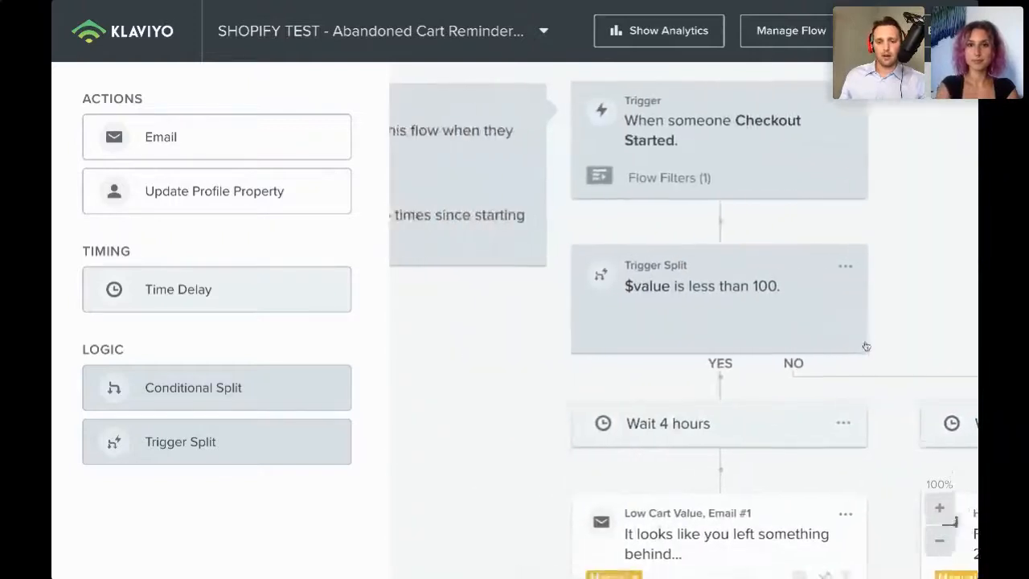
scroll(866, 346, "down", 4)
scroll(865, 346, "down", 1)
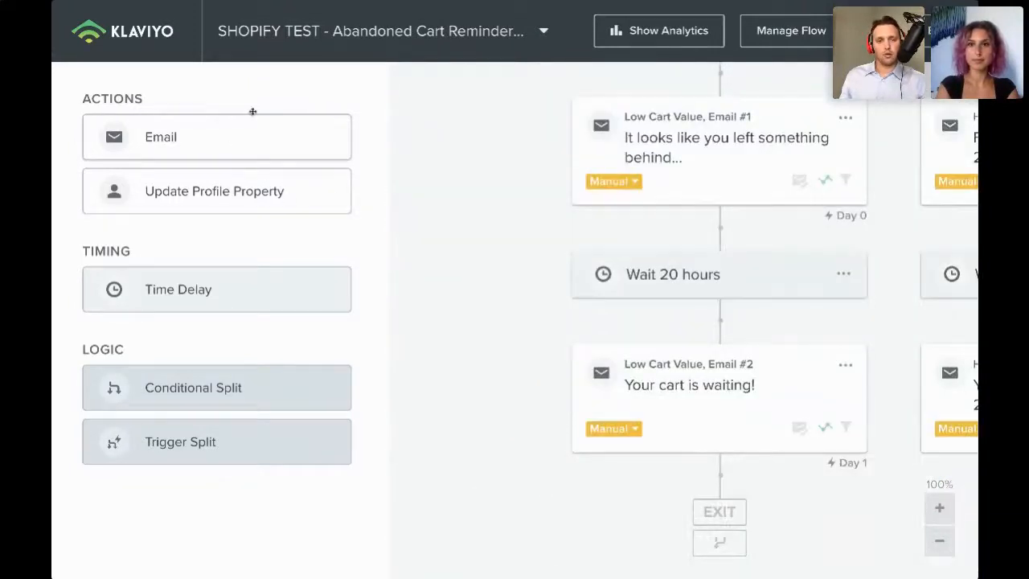
scroll(619, 253, "up", 4)
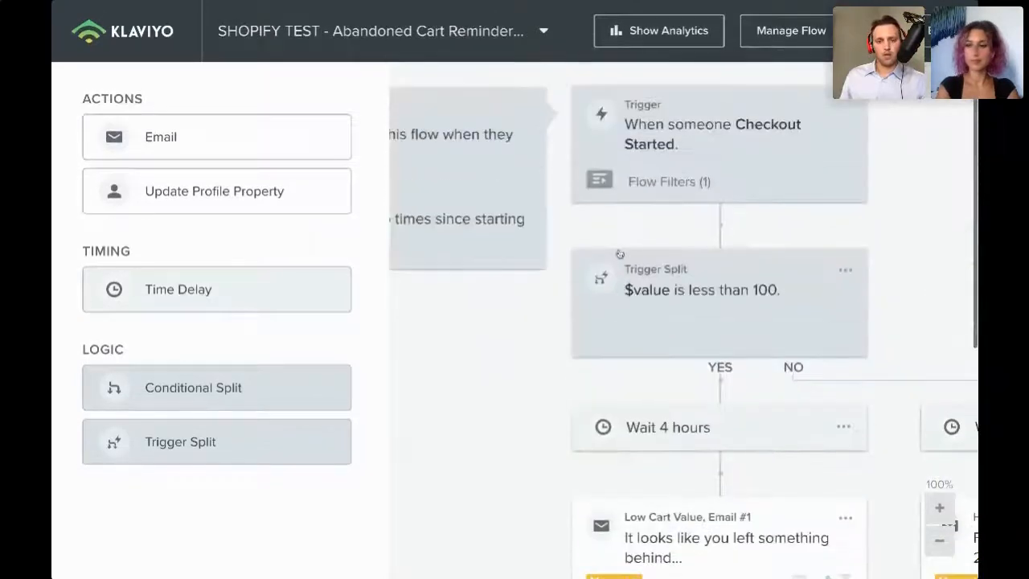
scroll(619, 253, "down", 3)
scroll(619, 253, "down", 1)
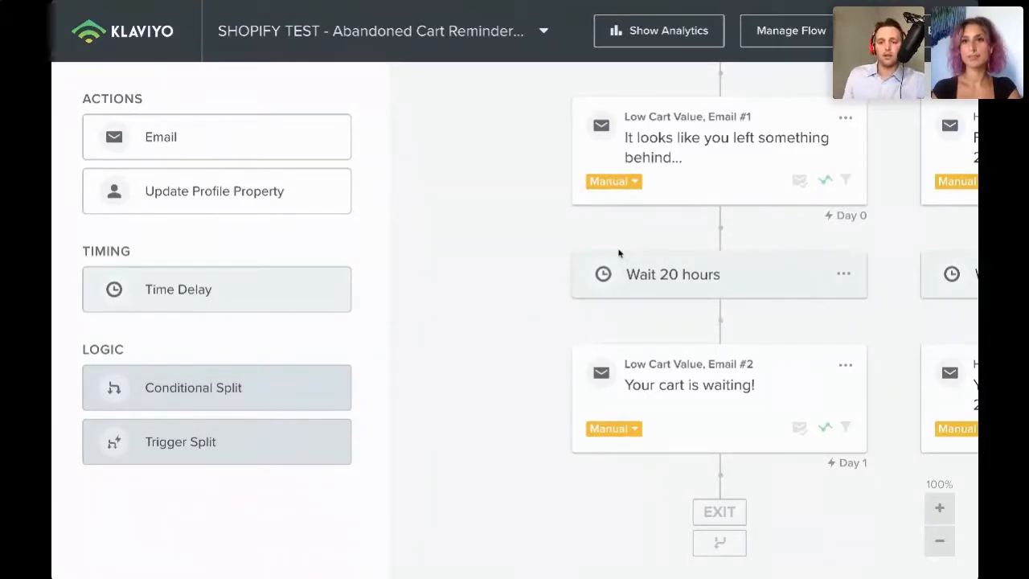
scroll(619, 254, "up", 5)
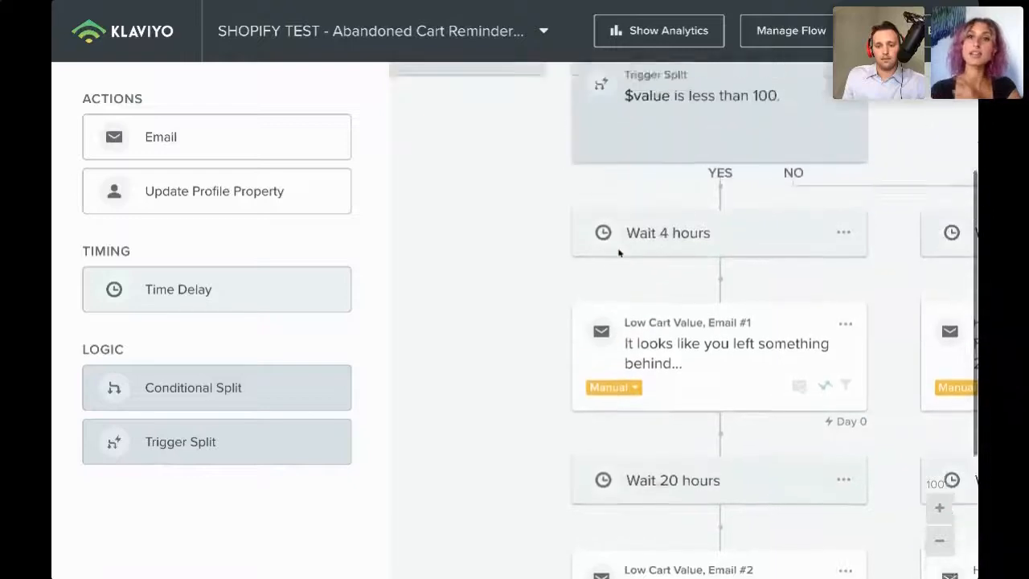
scroll(619, 253, "left", 1)
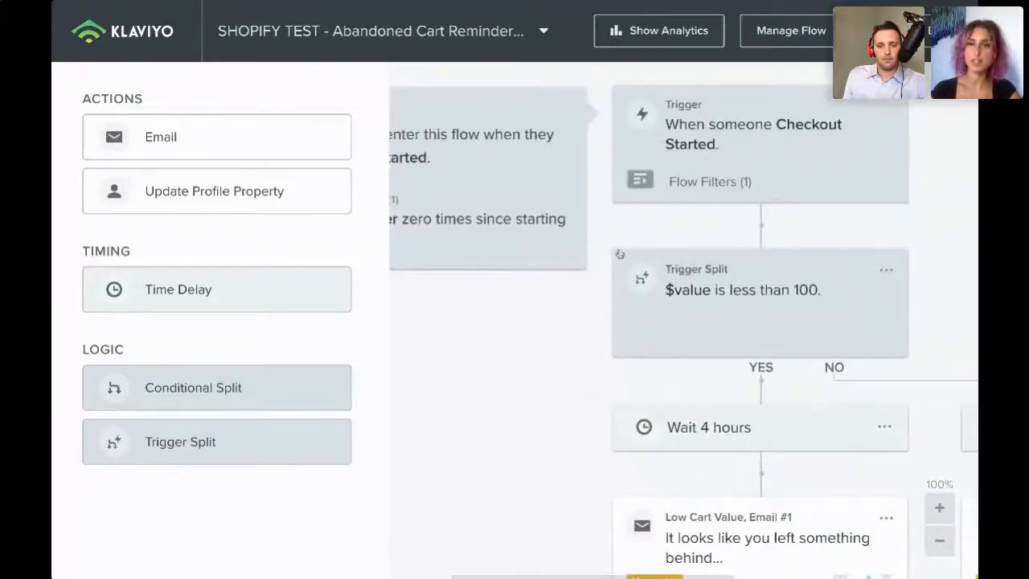
scroll(619, 253, "left", 1)
scroll(618, 253, "down", 4)
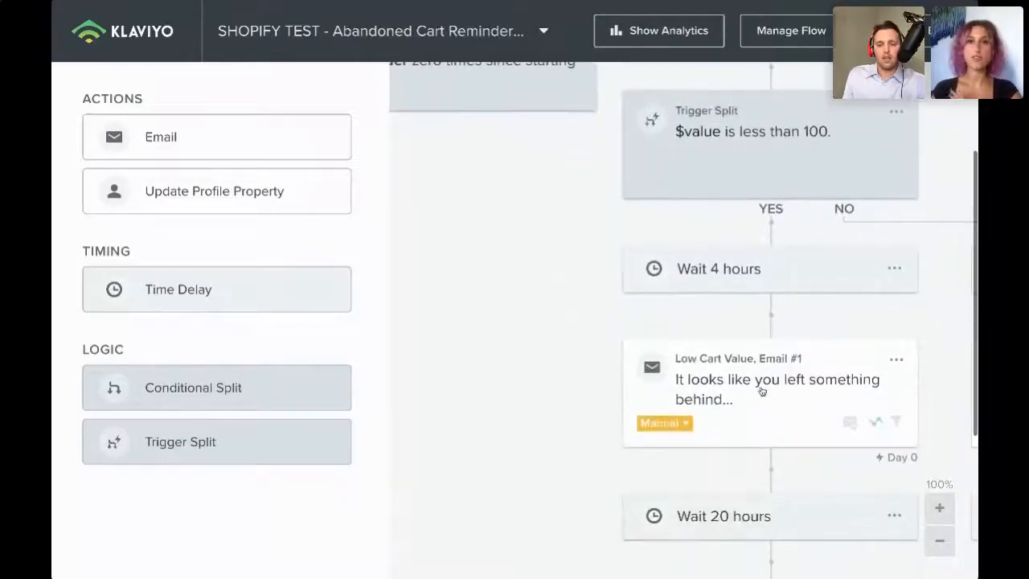
- Open the Low Cart Value, Email #1 step and launch its content in the drag-and-drop email editor
left_click(762, 391)
left_click(141, 265)
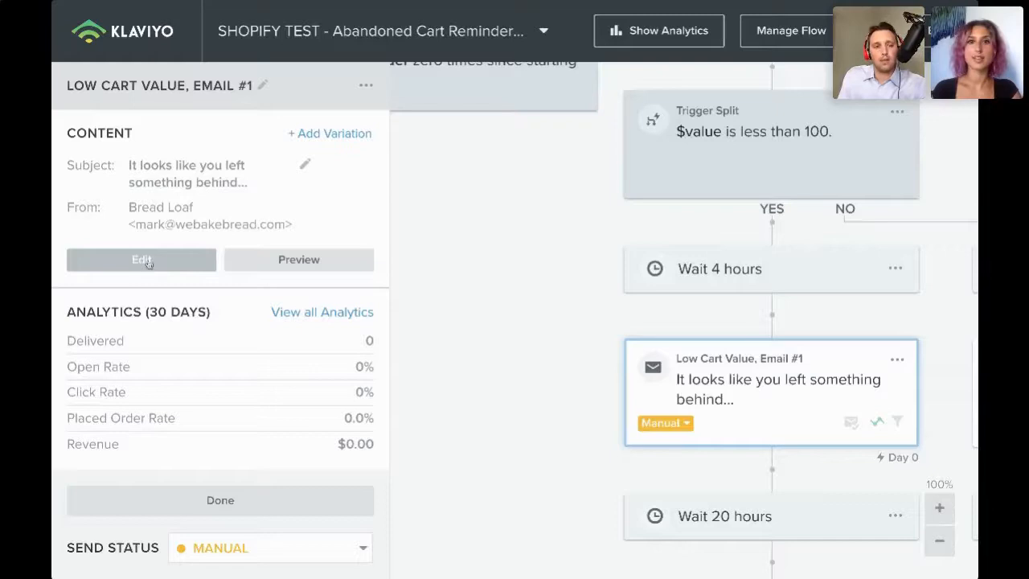
left_click(157, 261)
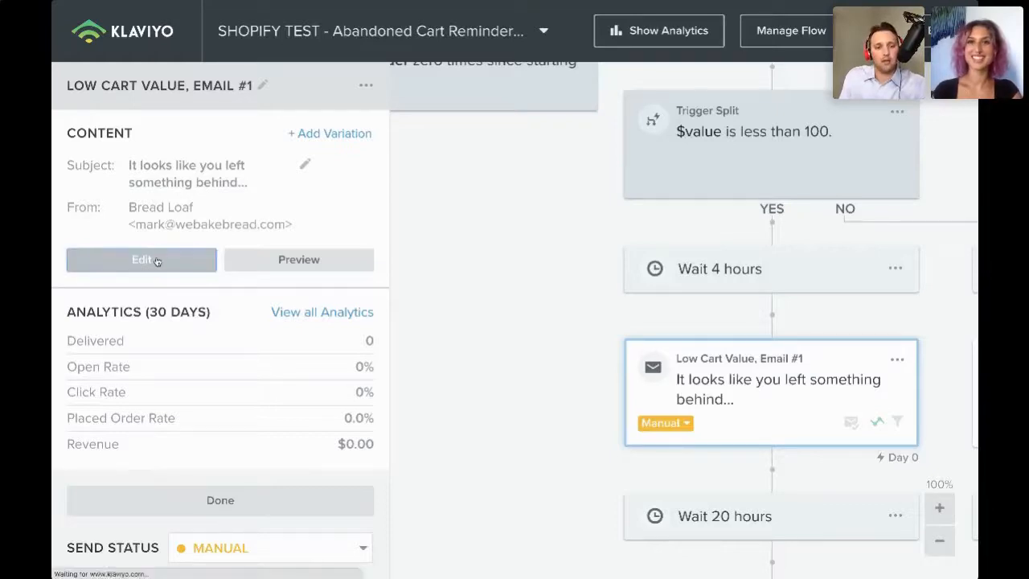
scroll(565, 356, "down", 3)
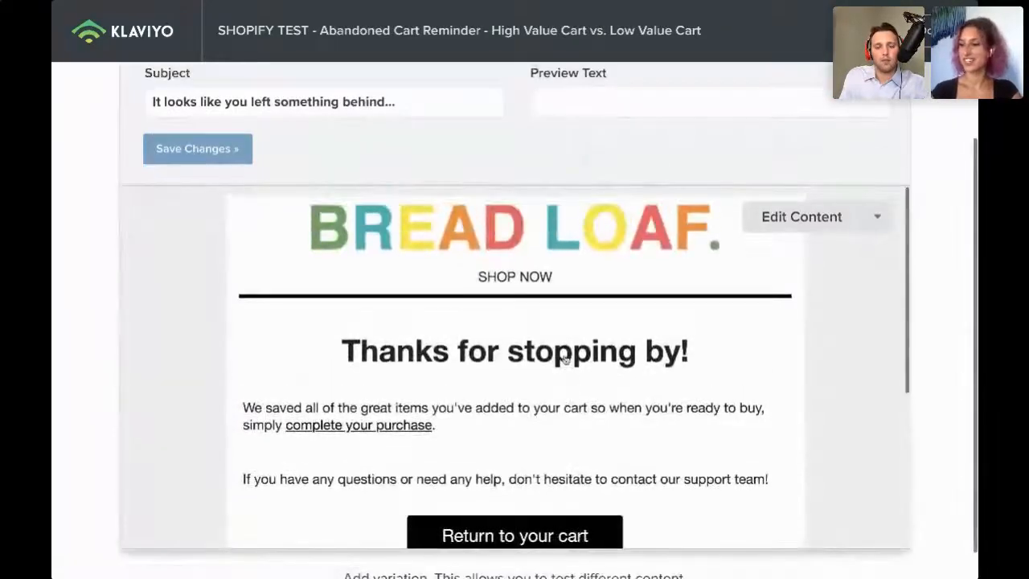
left_click(806, 219)
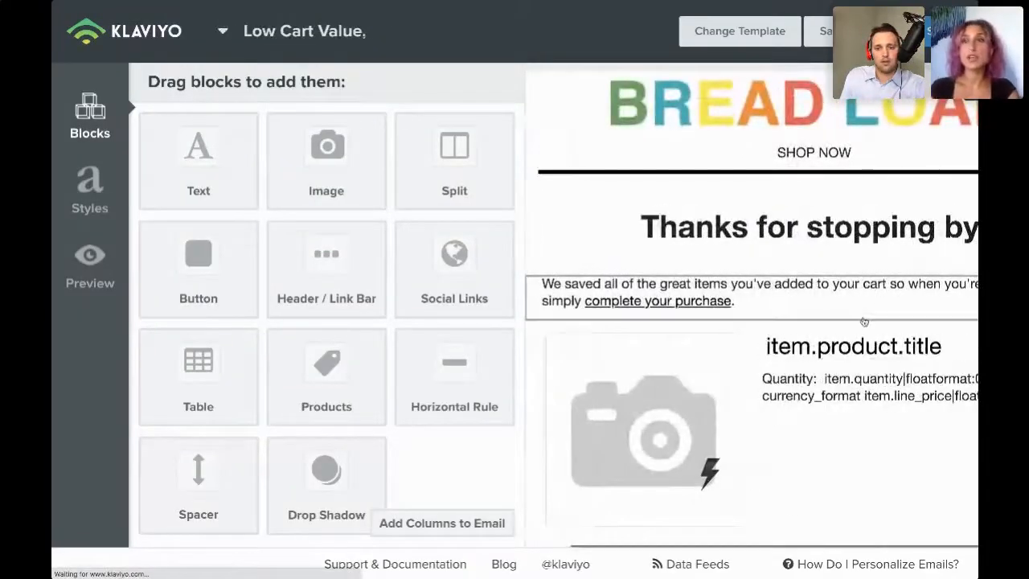
- Zoom the browser out to view the whole abandoned cart email template in the editor
scroll(654, 261, "down", 1)
scroll(653, 260, "up", 1)
scroll(653, 260, "left", 1)
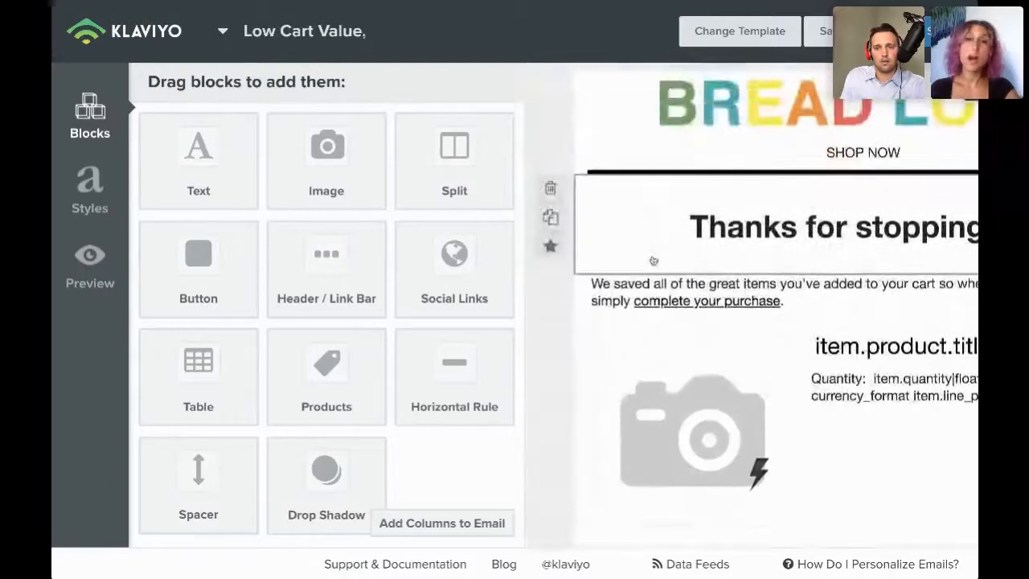
scroll(654, 260, "right", 1)
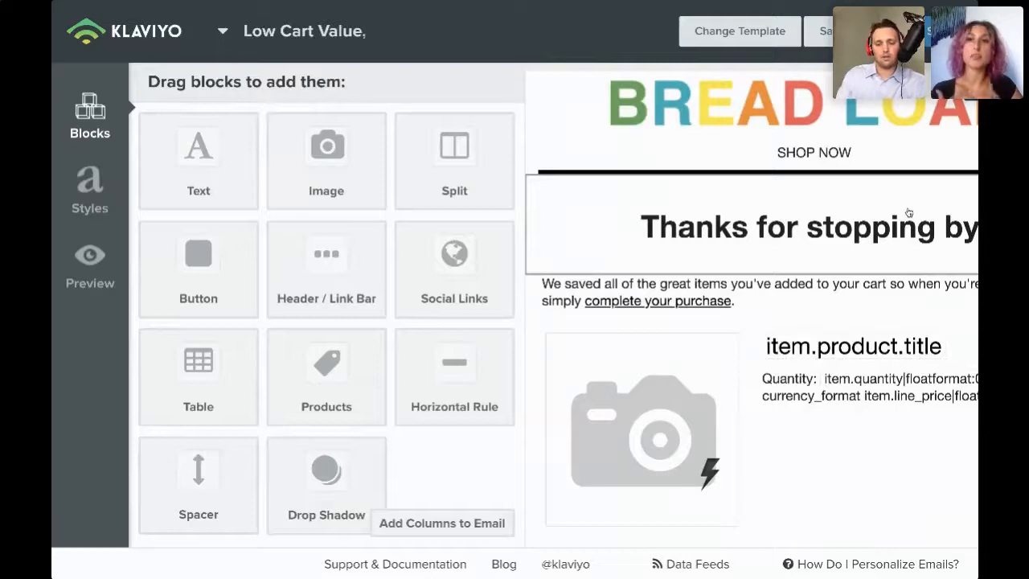
key("ctrl+minus")
key("ctrl+minus")
key("ctrl+minus")
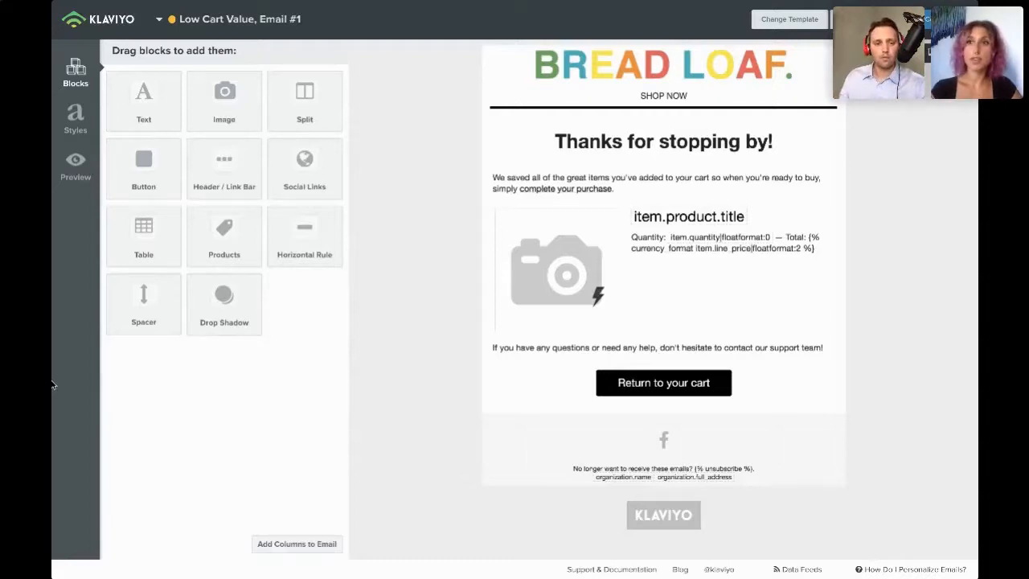
- Leave the full-screen browser view and switch to the WebinarJam live broadcast tab
mouse_move(51, 4)
left_click(83, 19)
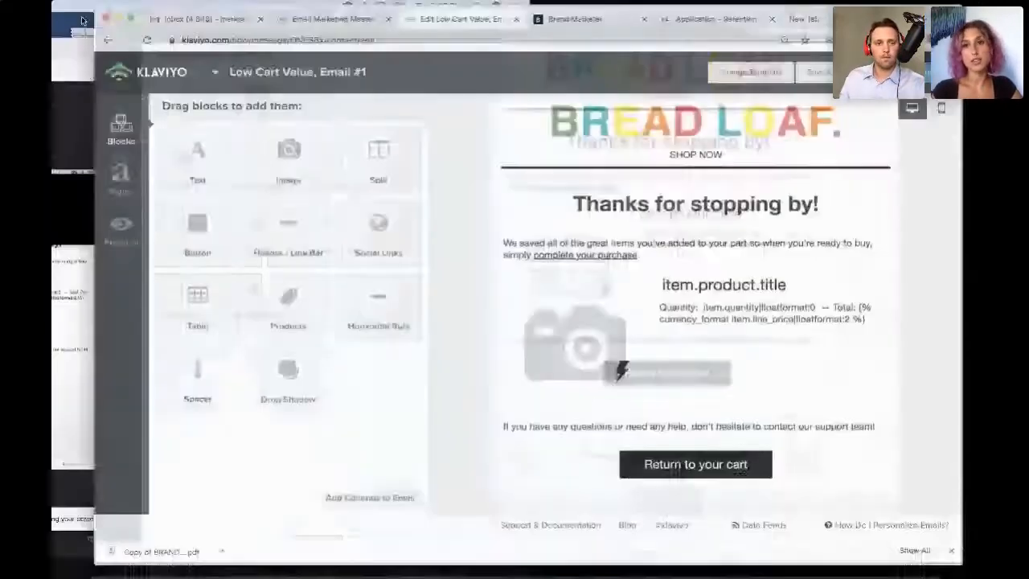
left_click(135, 43)
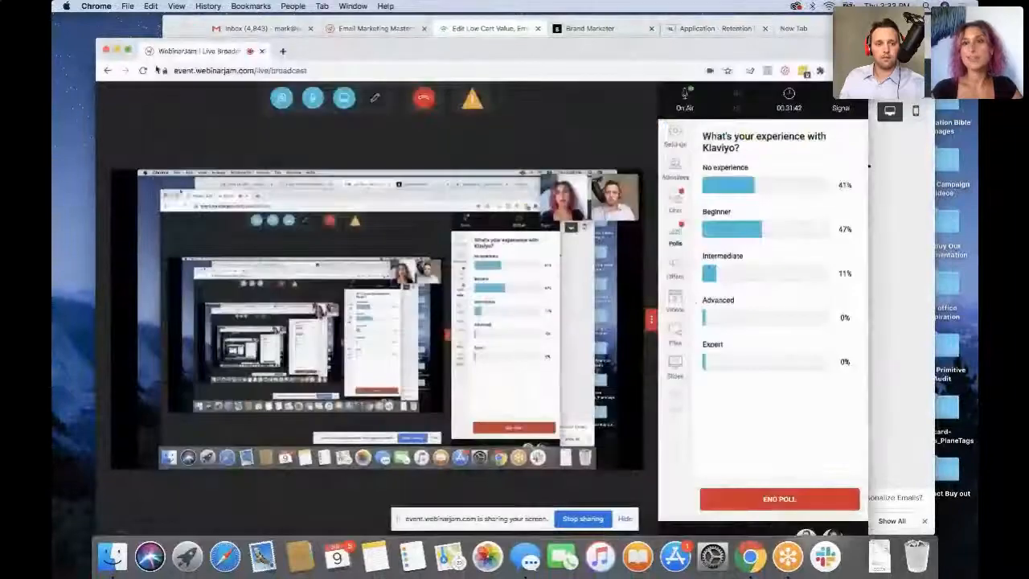